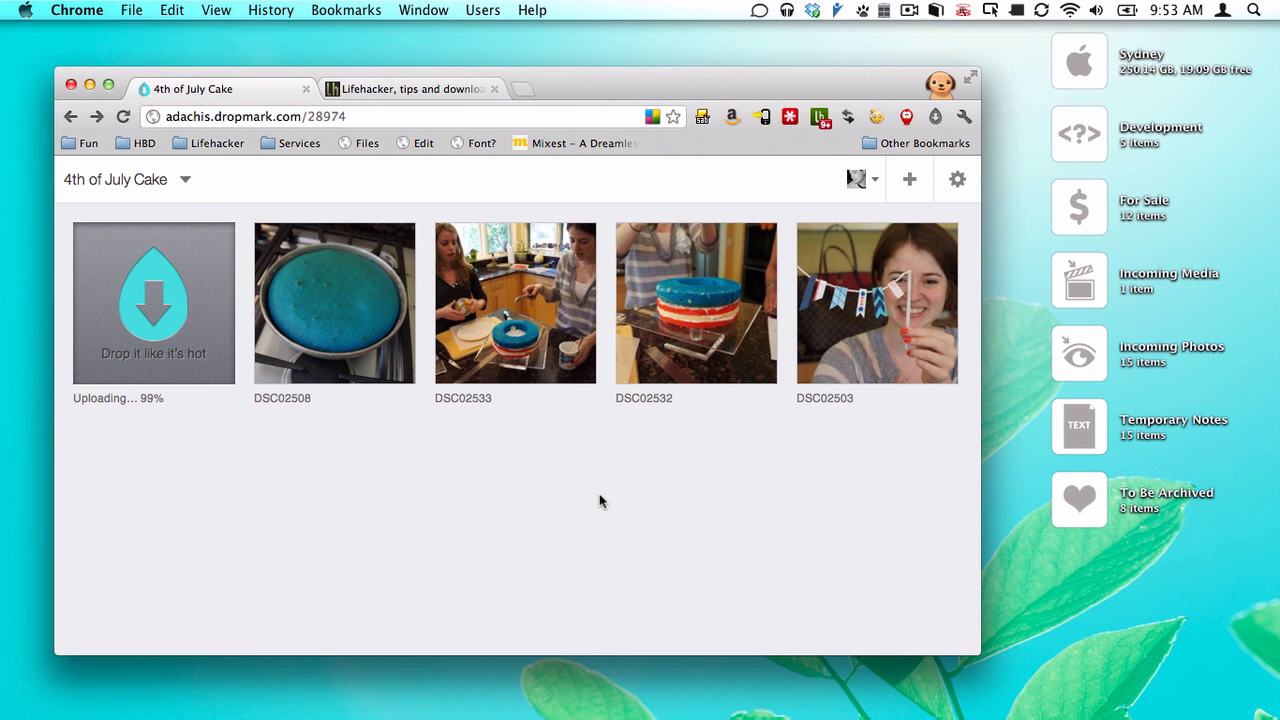
Restore the 4th of July Cake folder and Quick Look DSC02543.JPG, briefly comparing it with DSC02539
mouse_move(1103, 716)
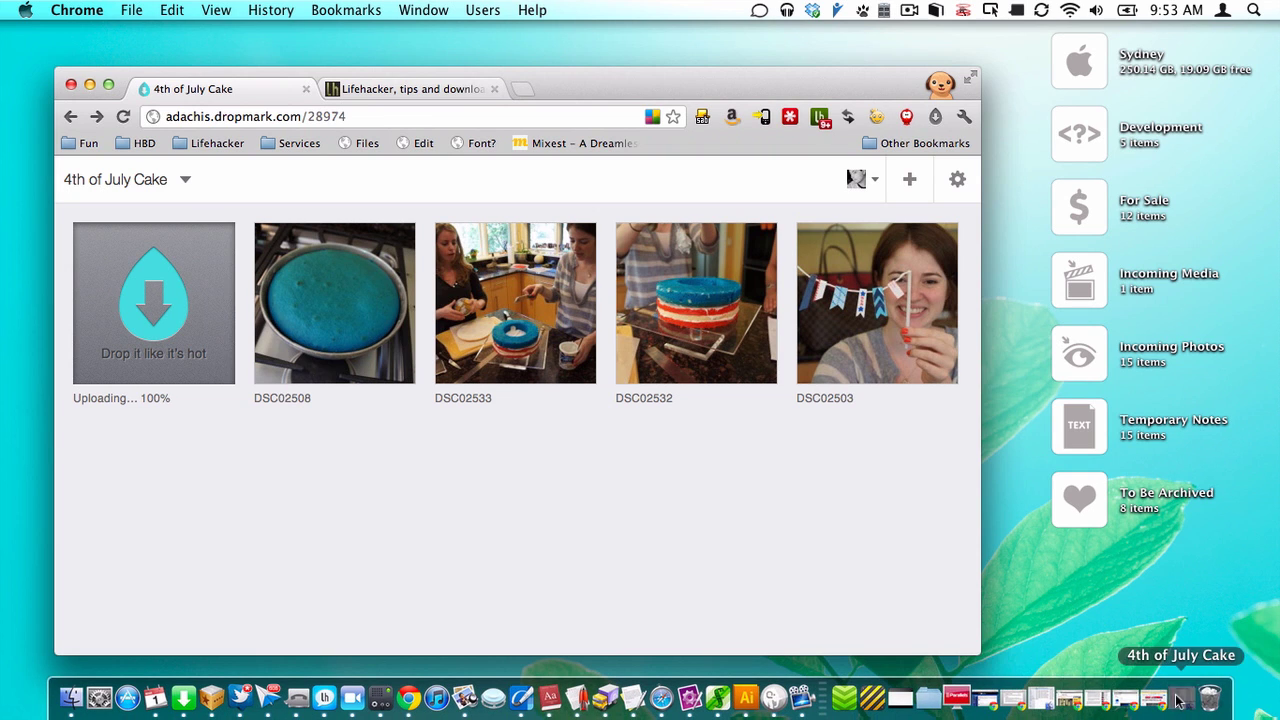
left_click(1182, 700)
scroll(998, 313, "down", 2)
scroll(998, 313, "up", 10)
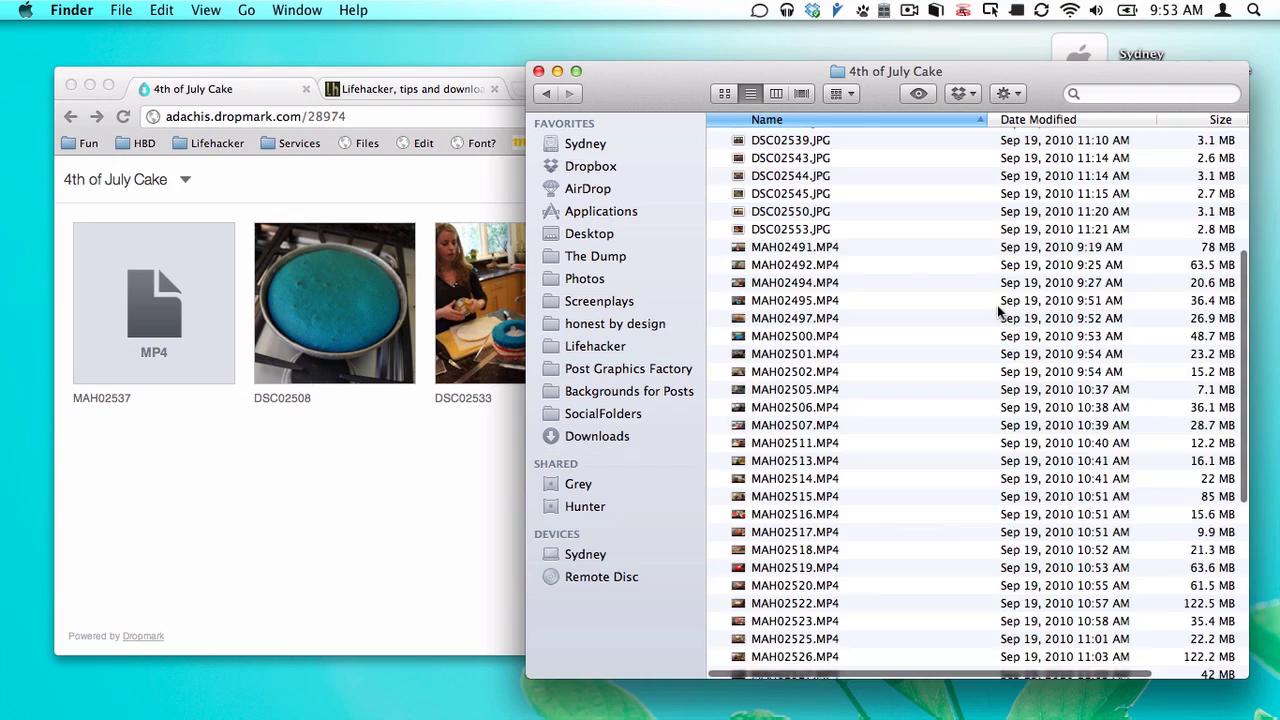
left_click(831, 261)
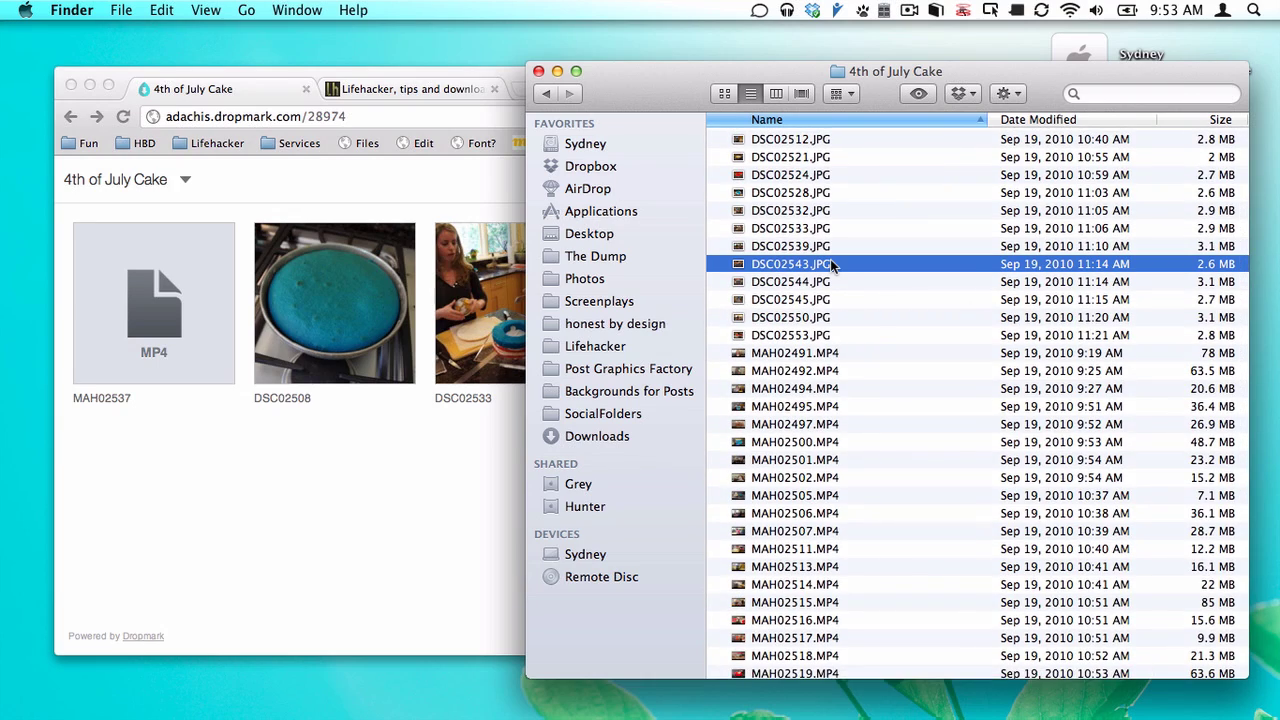
key("space")
key("Up")
key("Down")
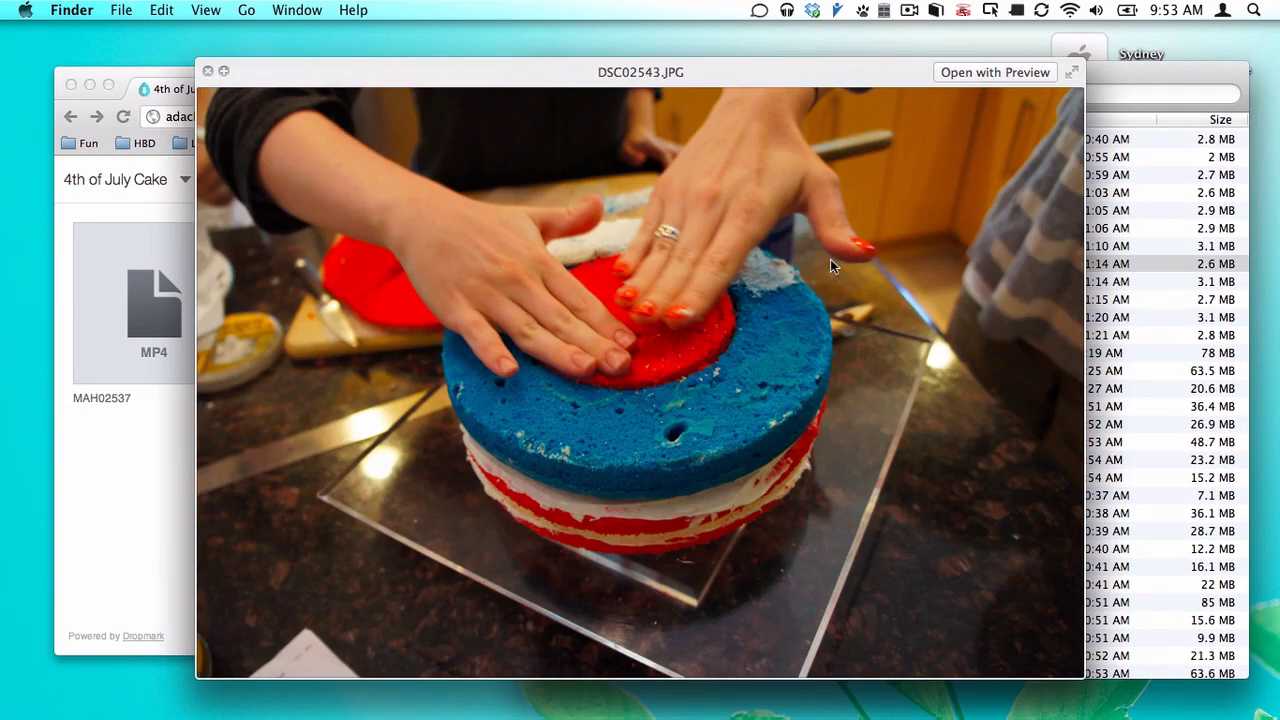
Upload DSC02543.JPG into the Dropmark collection, then minimize the Finder window
key("space")
left_click_drag(800, 275, 366, 500)
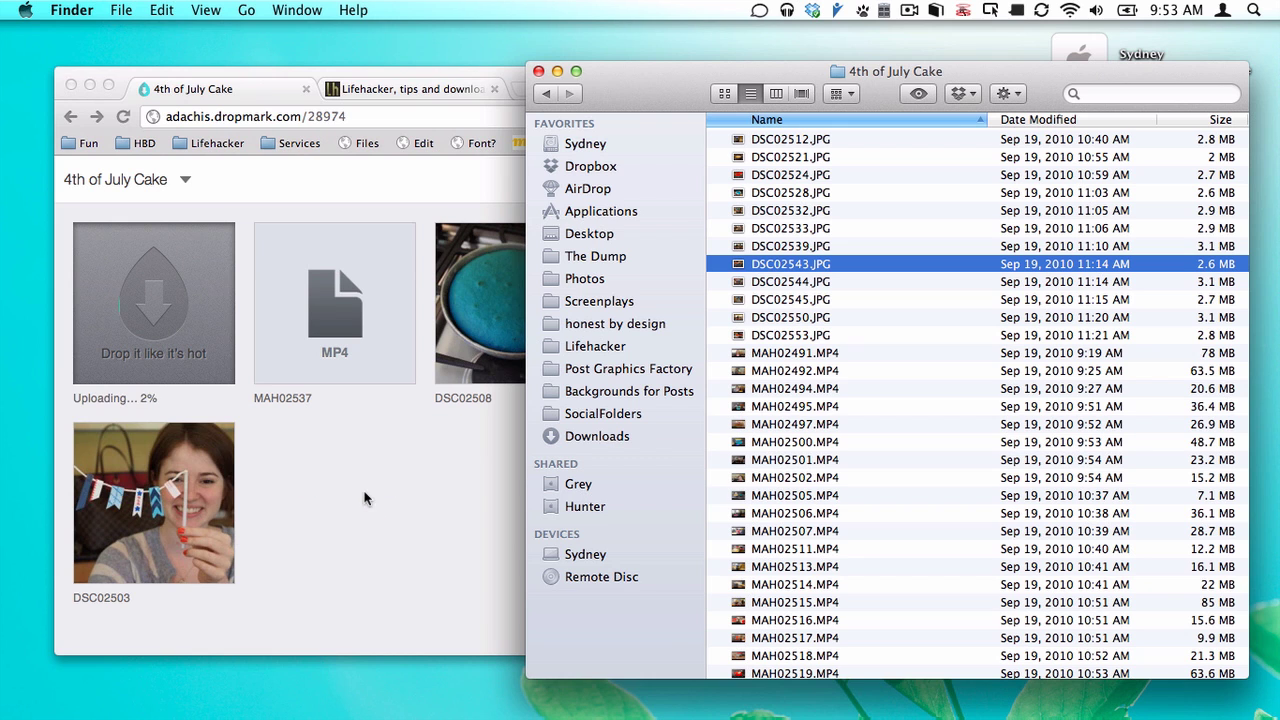
left_click(557, 71)
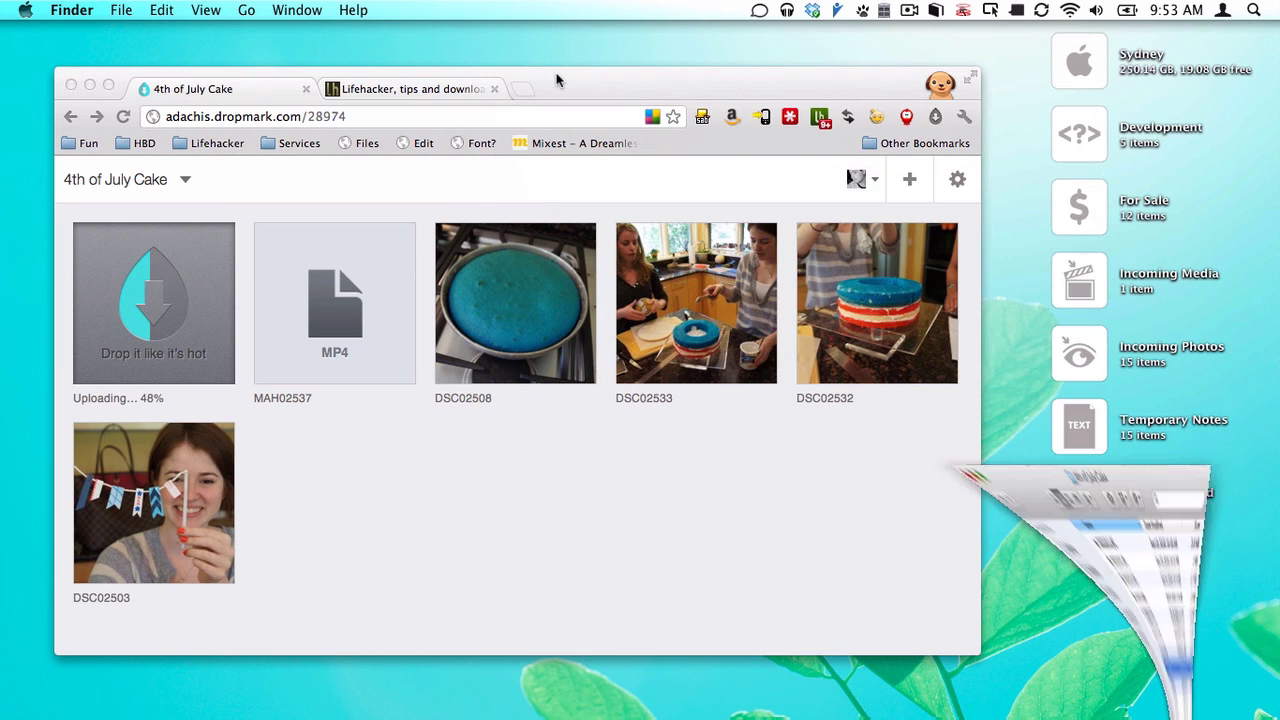
Switch the Dropmark view to the New Things collection and back to 4th of July Cake
left_click(479, 506)
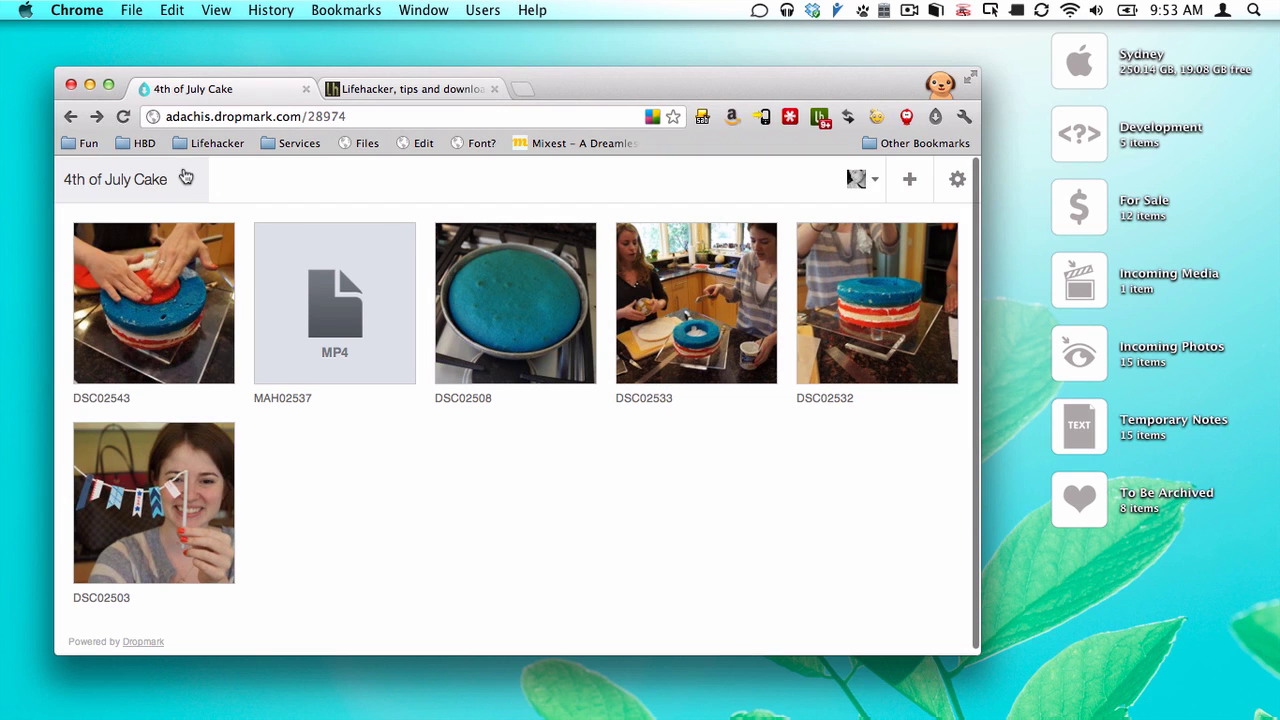
left_click(186, 177)
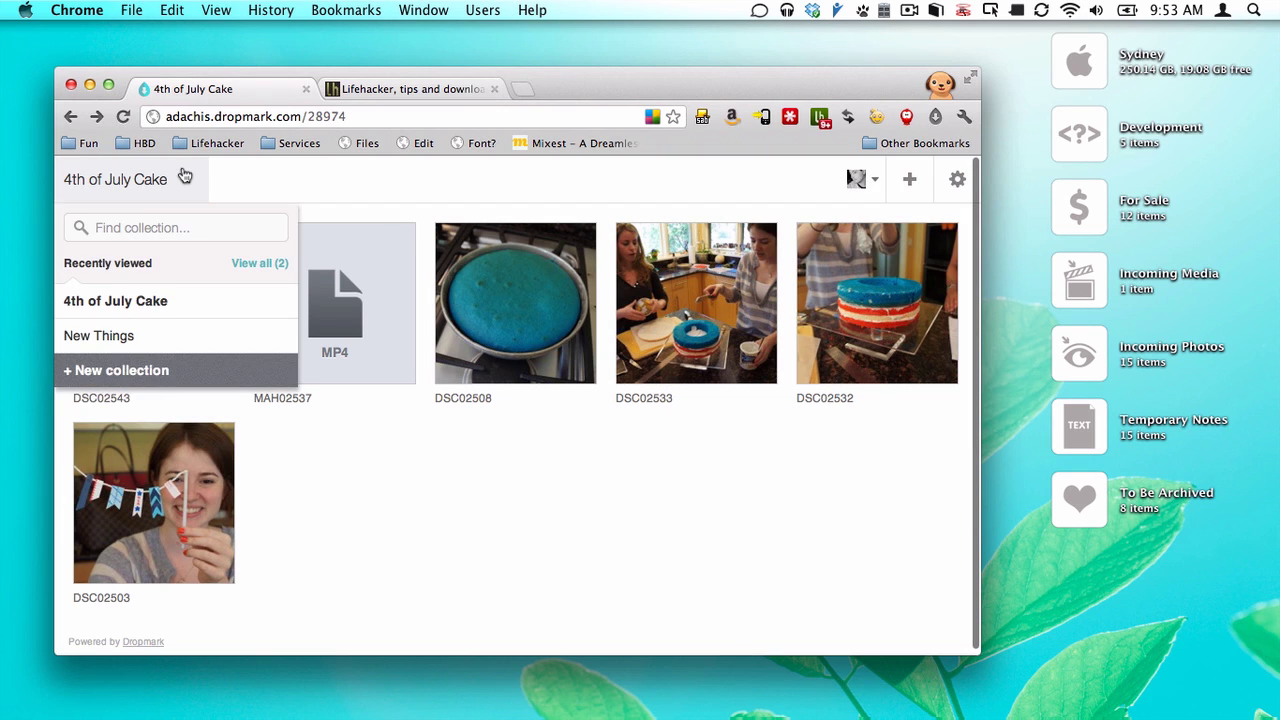
left_click(157, 335)
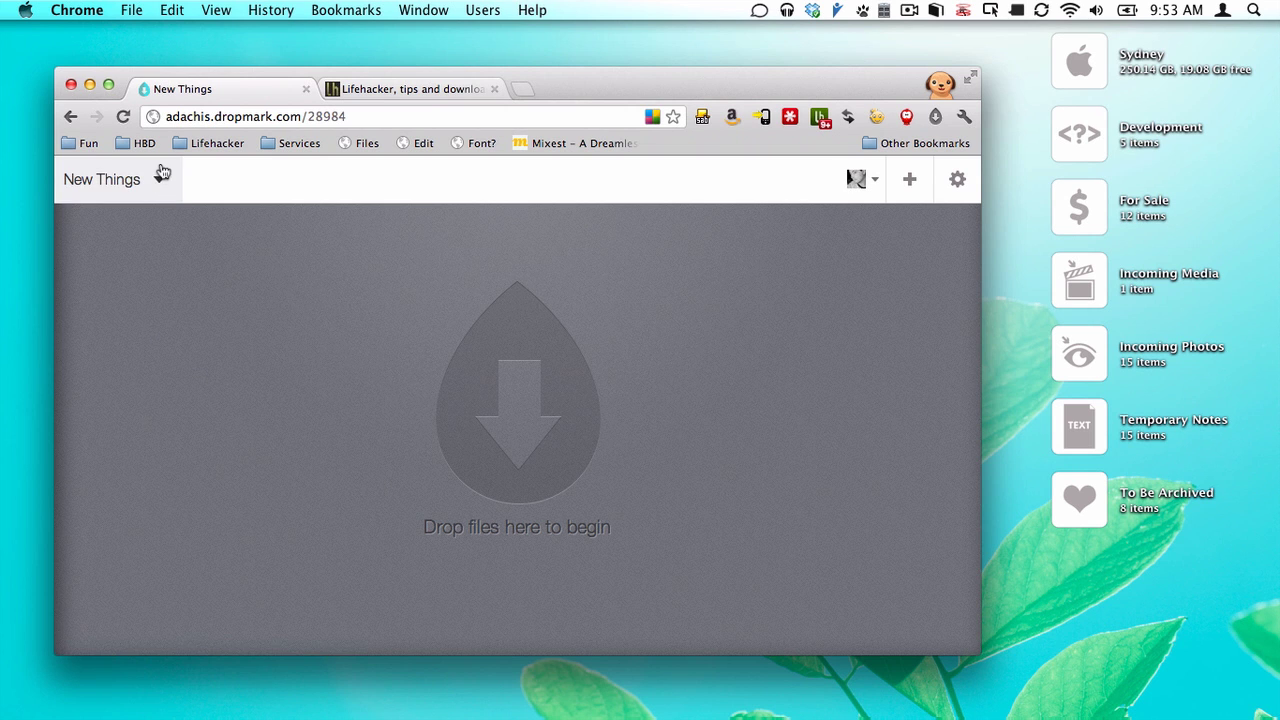
left_click(159, 177)
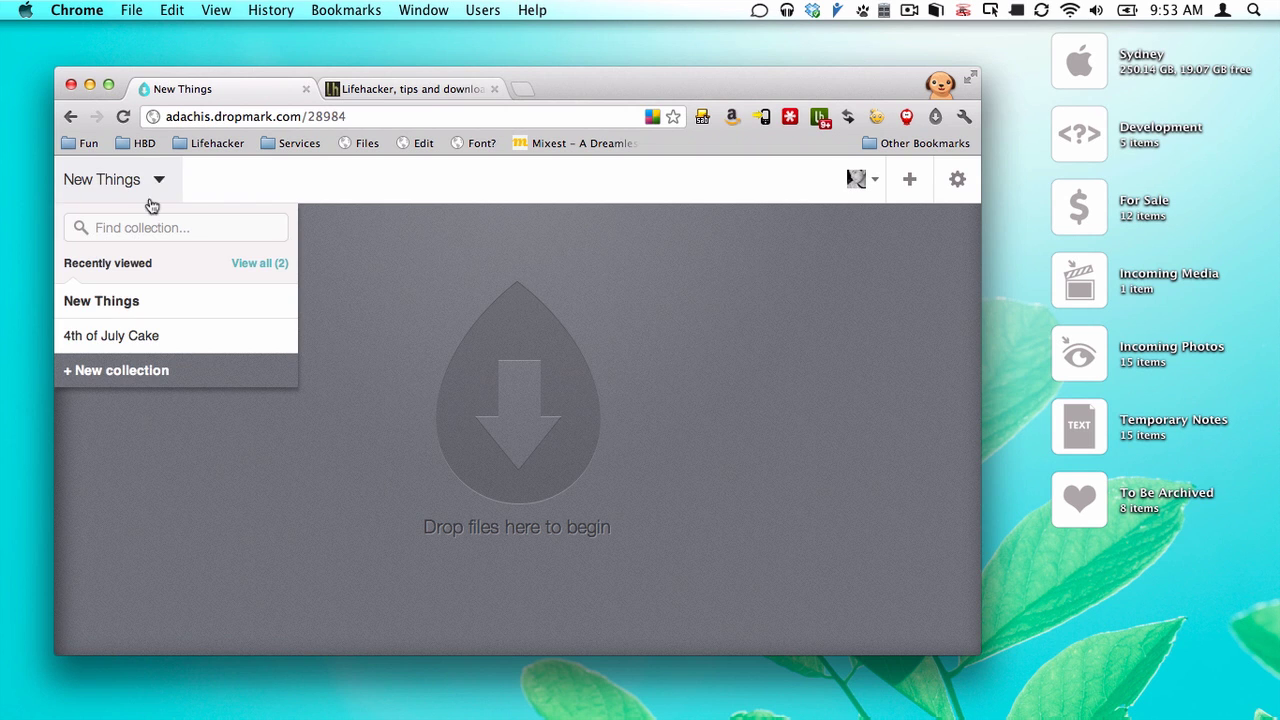
left_click(112, 346)
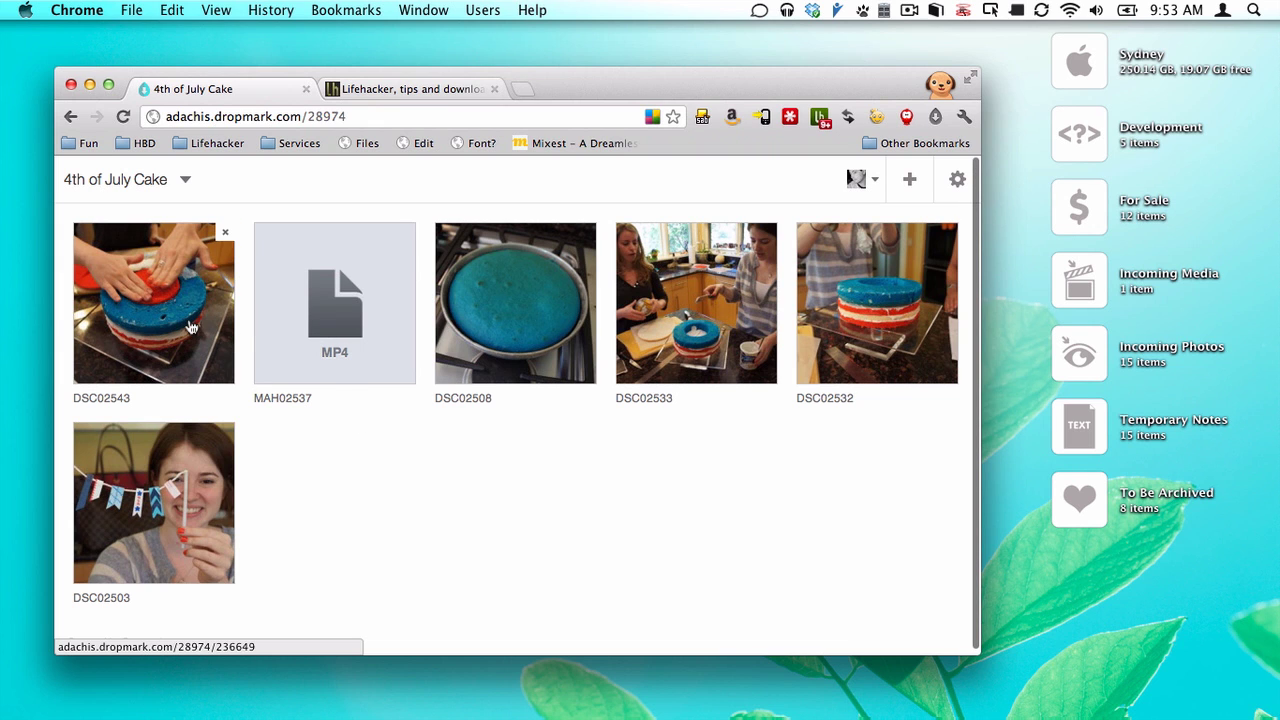
Move DSC02543 into New Things, then return it to 4th of July Cake
left_click_drag(200, 330, 240, 335)
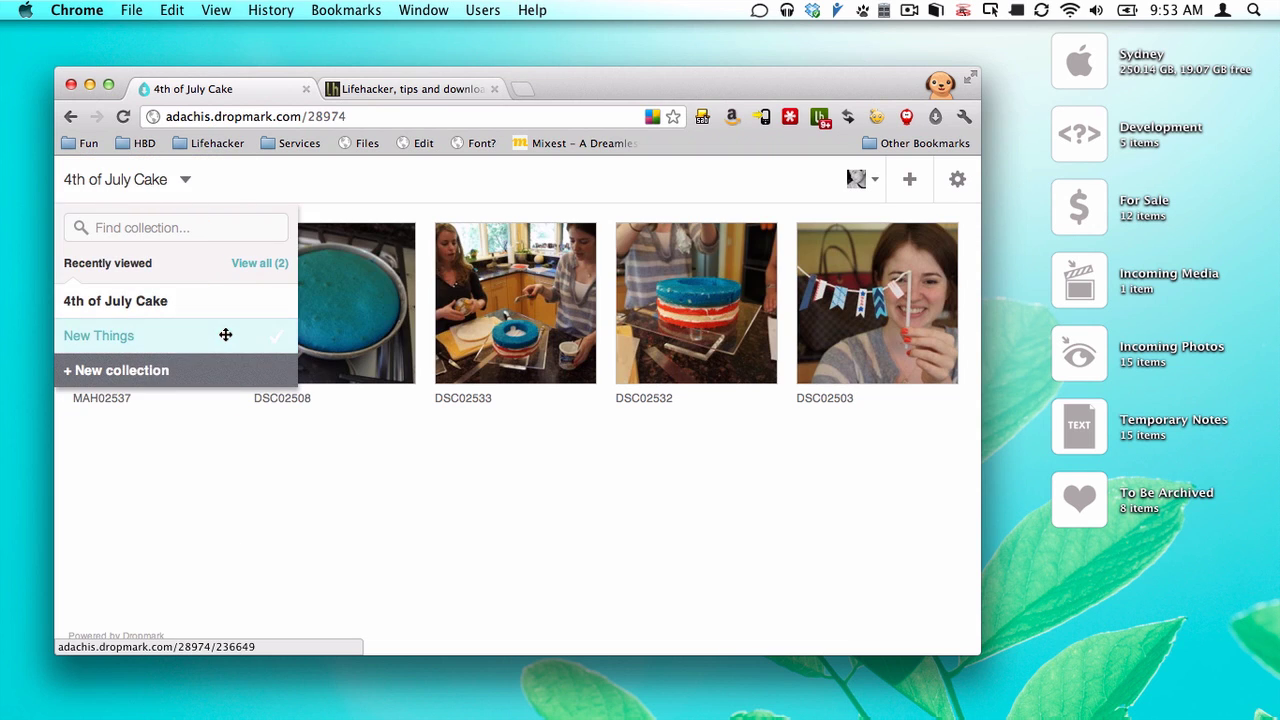
left_click(166, 344)
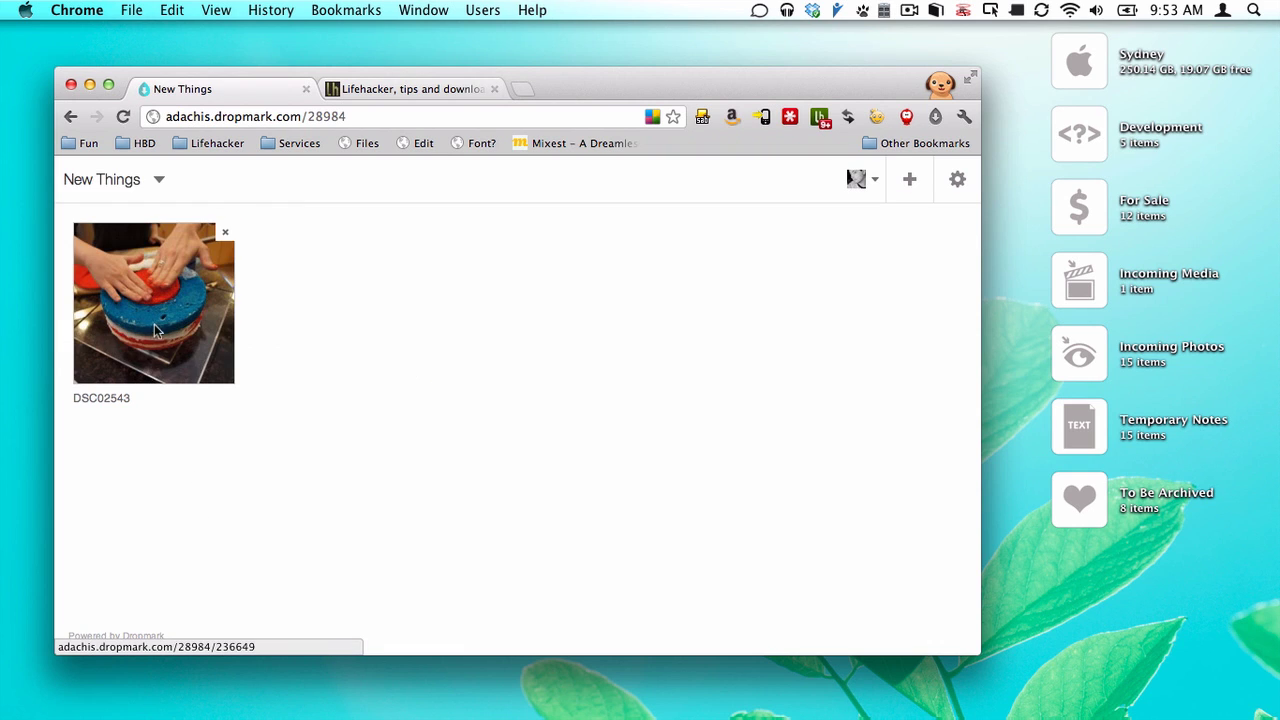
mouse_move(154, 324)
left_mouse_down()
mouse_move(126, 187)
mouse_move(126, 240)
mouse_move(164, 348)
mouse_move(131, 332)
left_mouse_up()
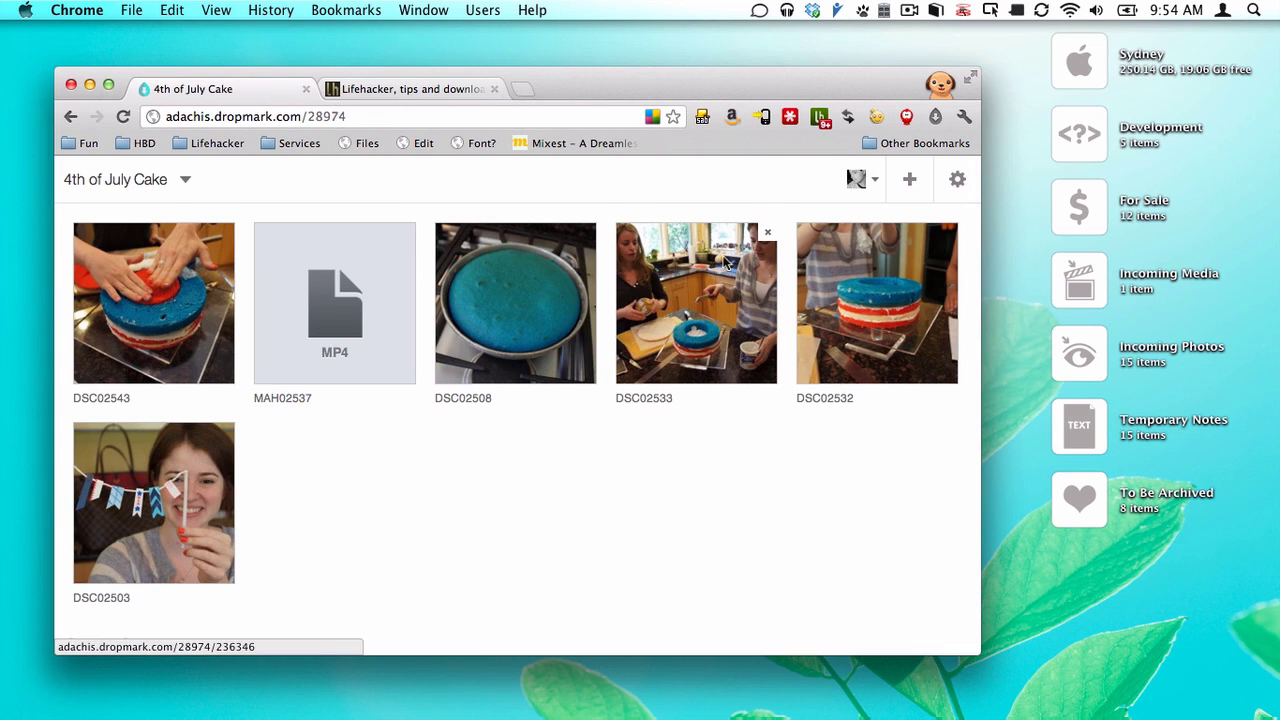
left_click(957, 179)
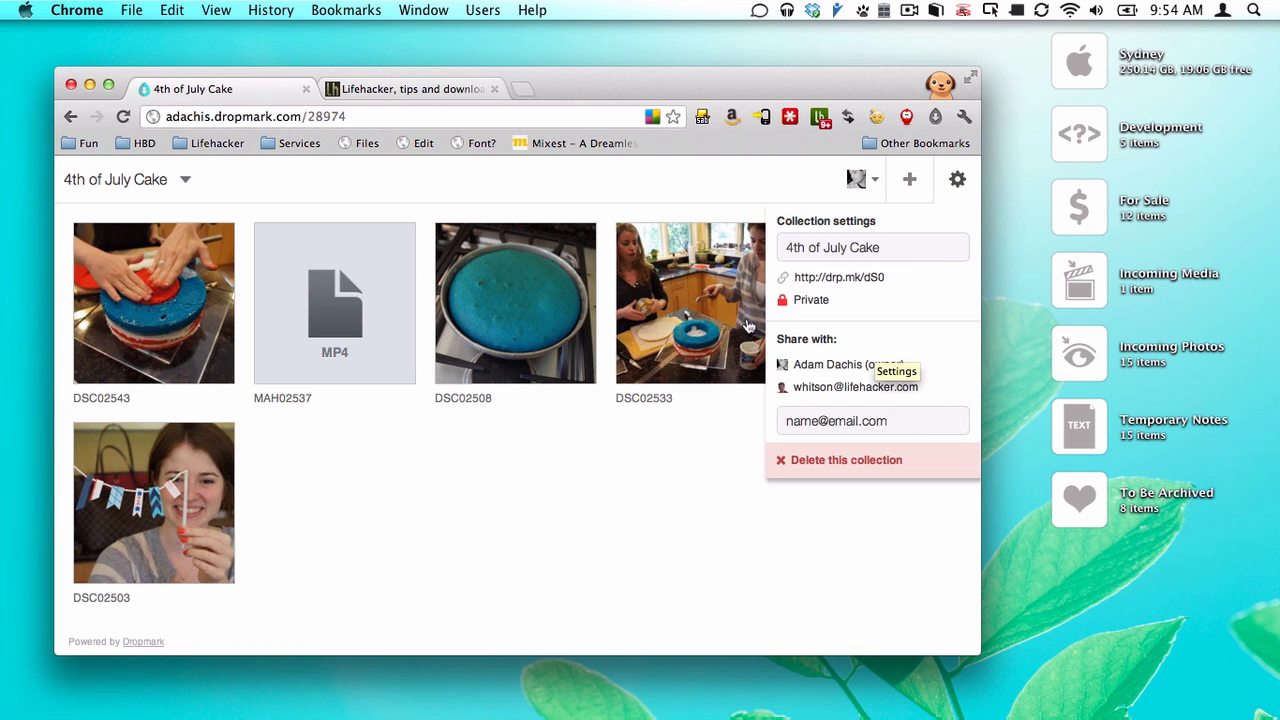
left_click(811, 301)
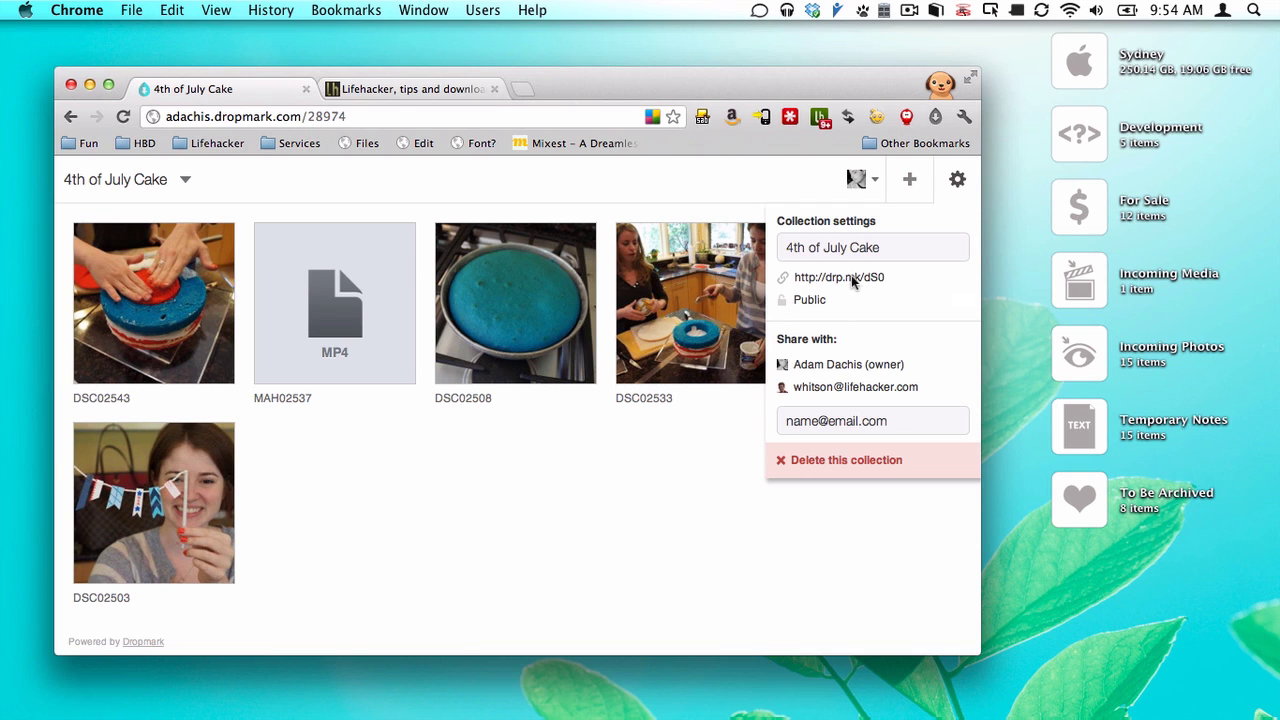
left_click(809, 316)
mouse_move(958, 397)
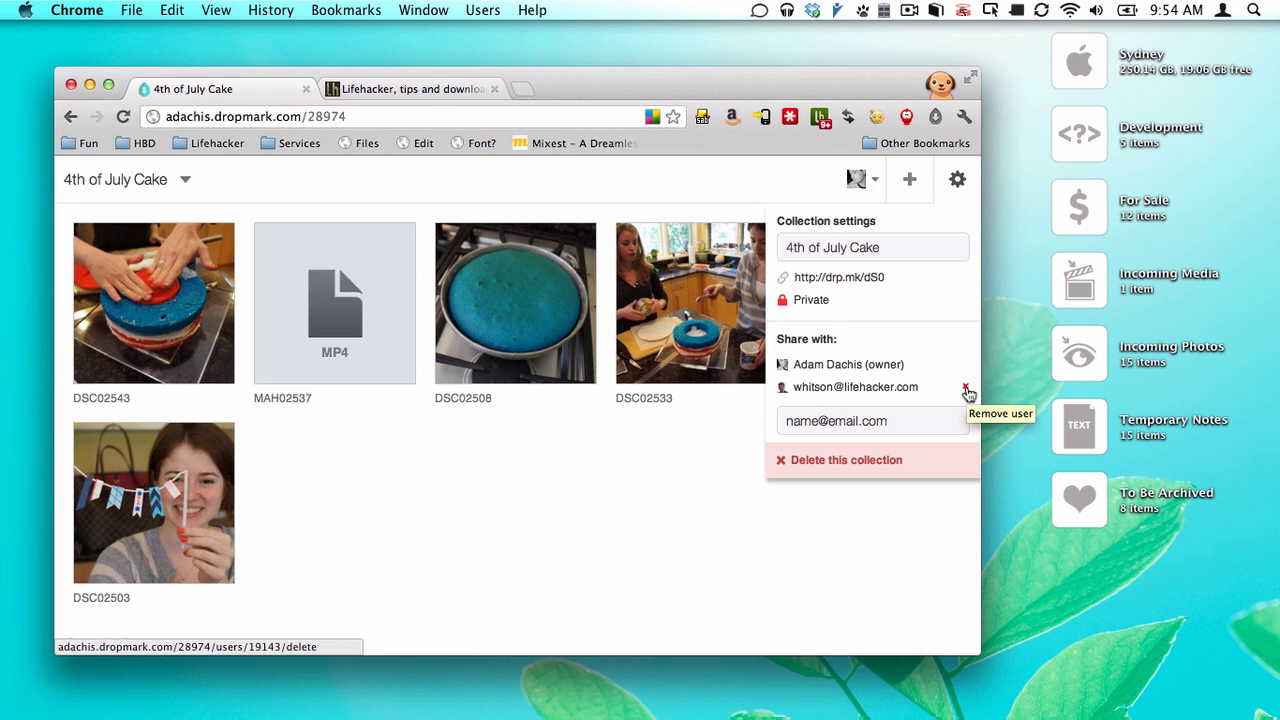
left_click(855, 420)
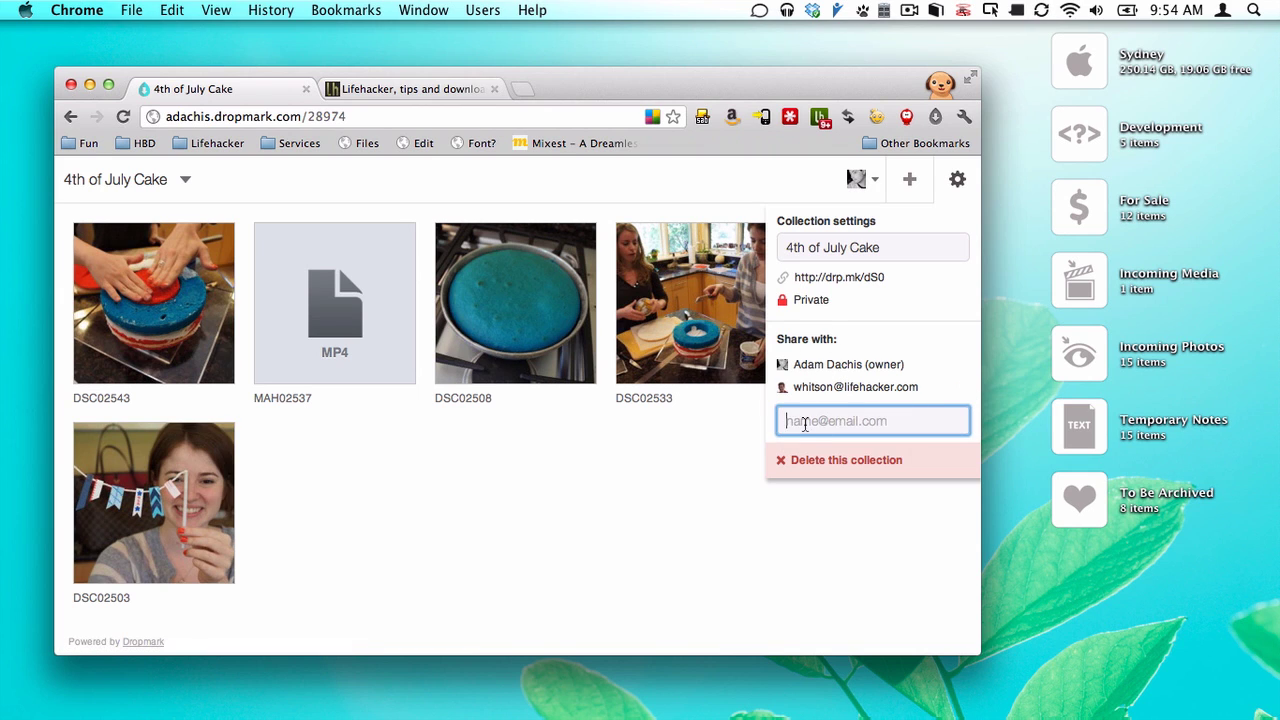
left_click(615, 471)
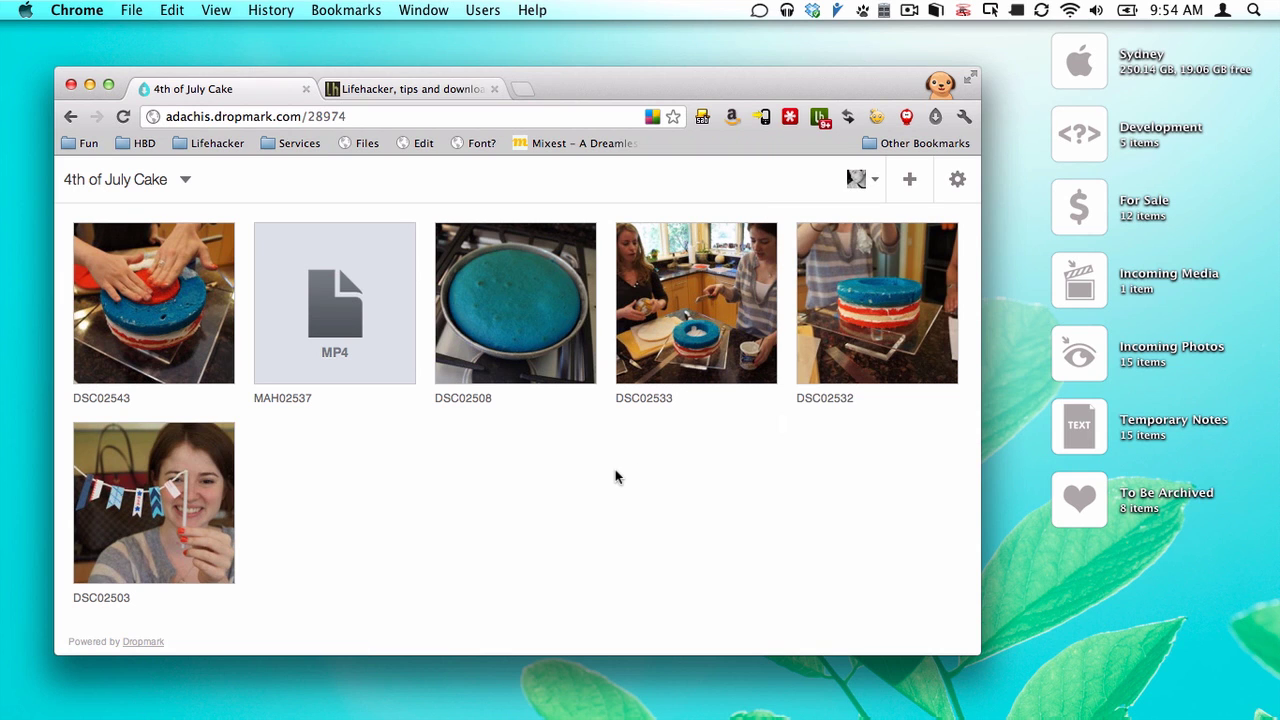
Reorder the grid to DSC02543, DSC02532, DSC02503, DSC02508, DSC02533, then the MAH02537 video
left_click_drag(298, 301, 388, 523)
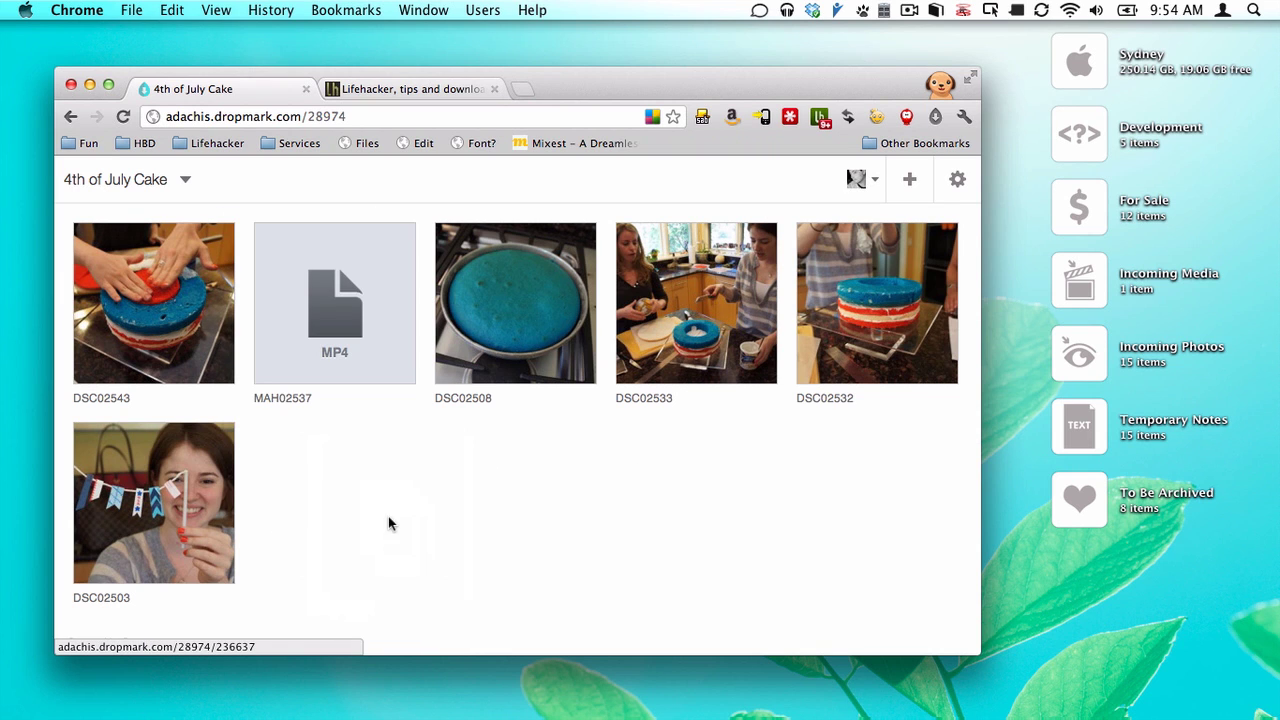
left_click_drag(163, 501, 320, 310)
mouse_move(695, 305)
left_mouse_down()
mouse_move(723, 326)
mouse_move(514, 314)
mouse_move(695, 310)
left_mouse_up()
left_click_drag(870, 308, 686, 303)
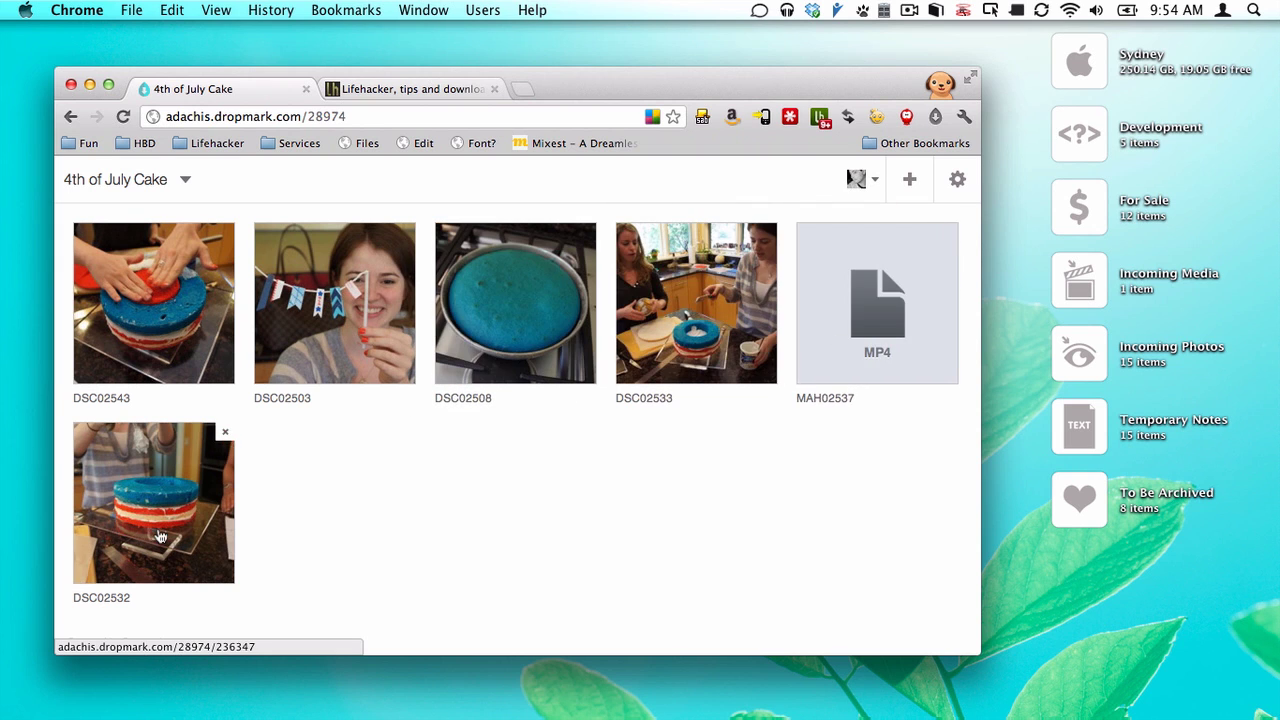
left_click_drag(160, 506, 365, 320)
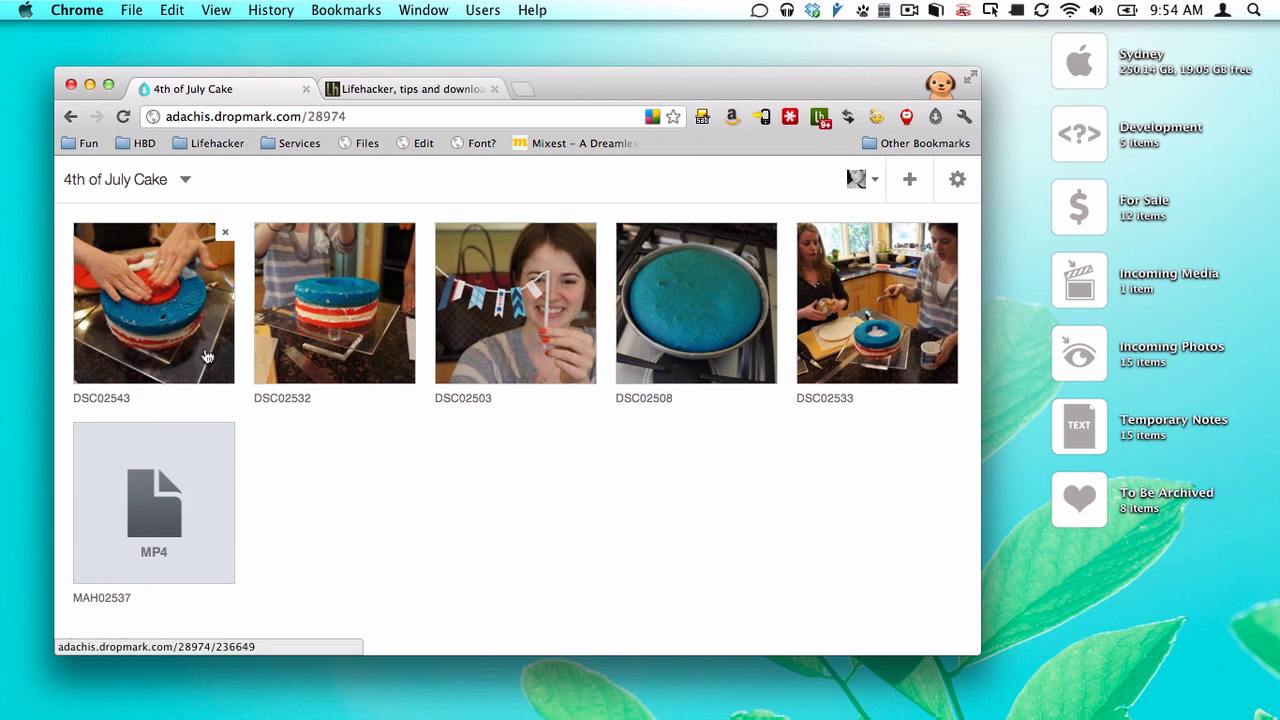
Open DSC02543 and step through the collection's items, ending on DSC02533
left_click(175, 362)
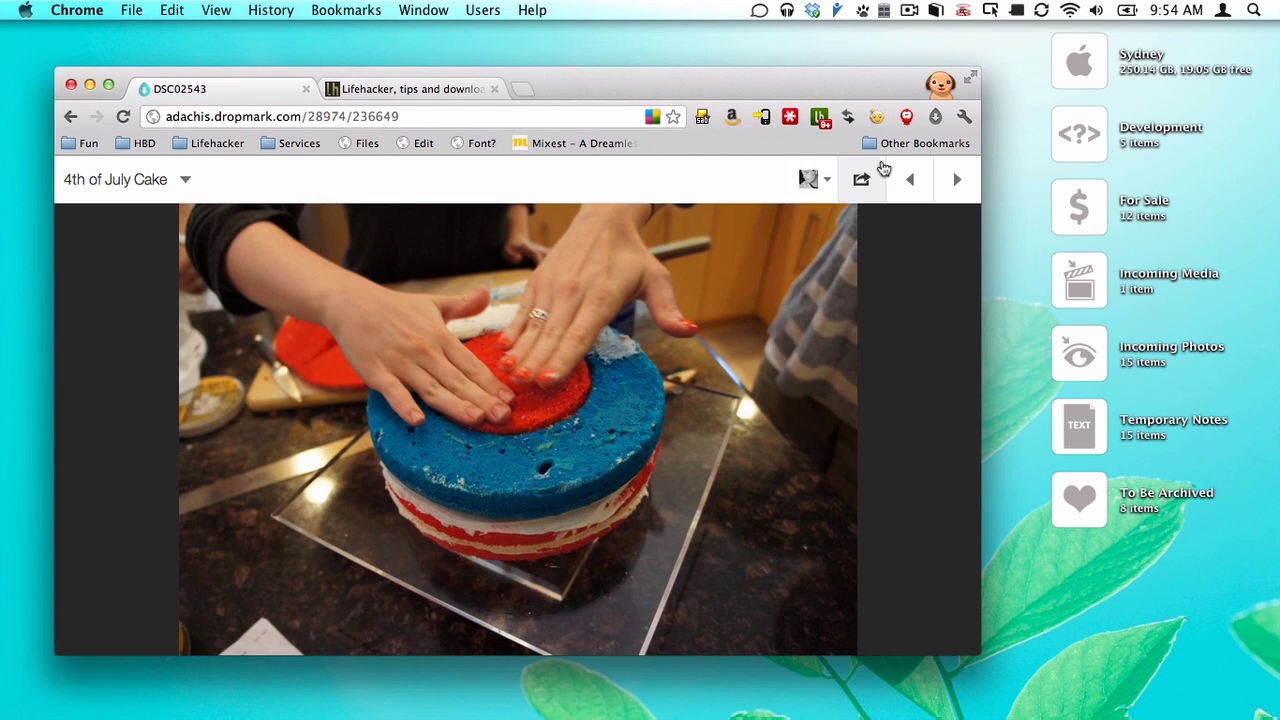
left_click(957, 180)
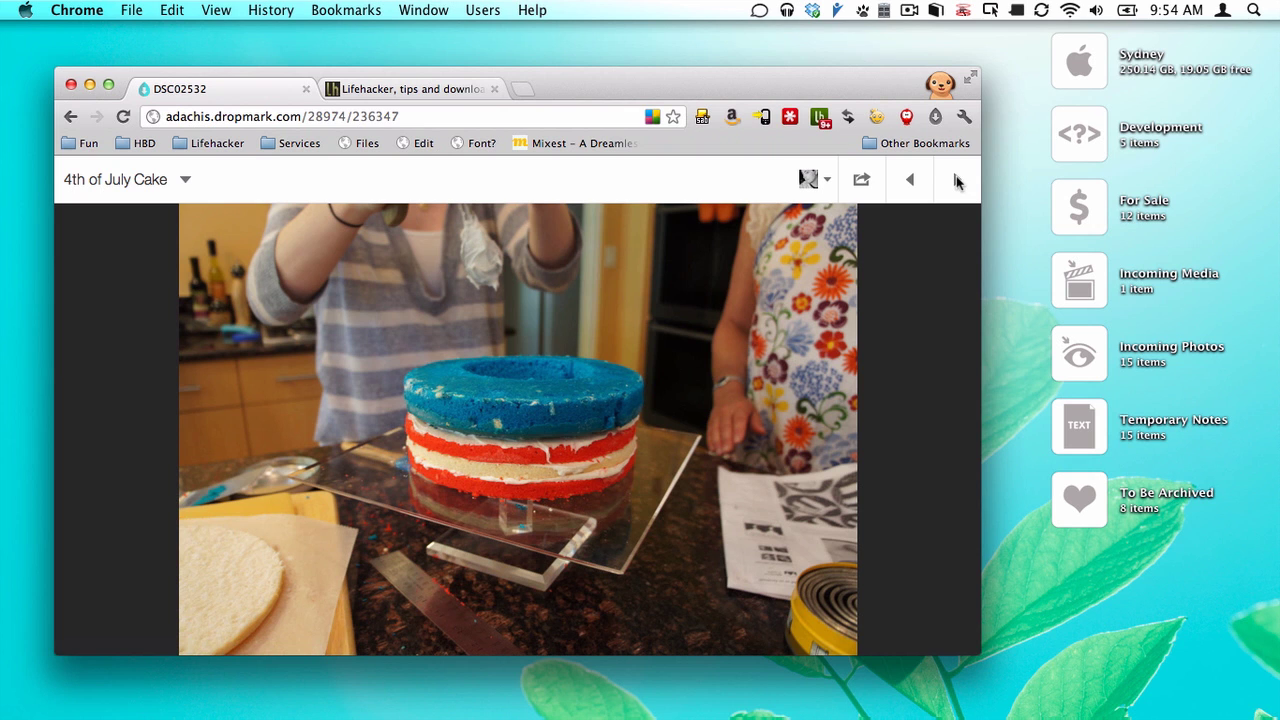
left_click(957, 180)
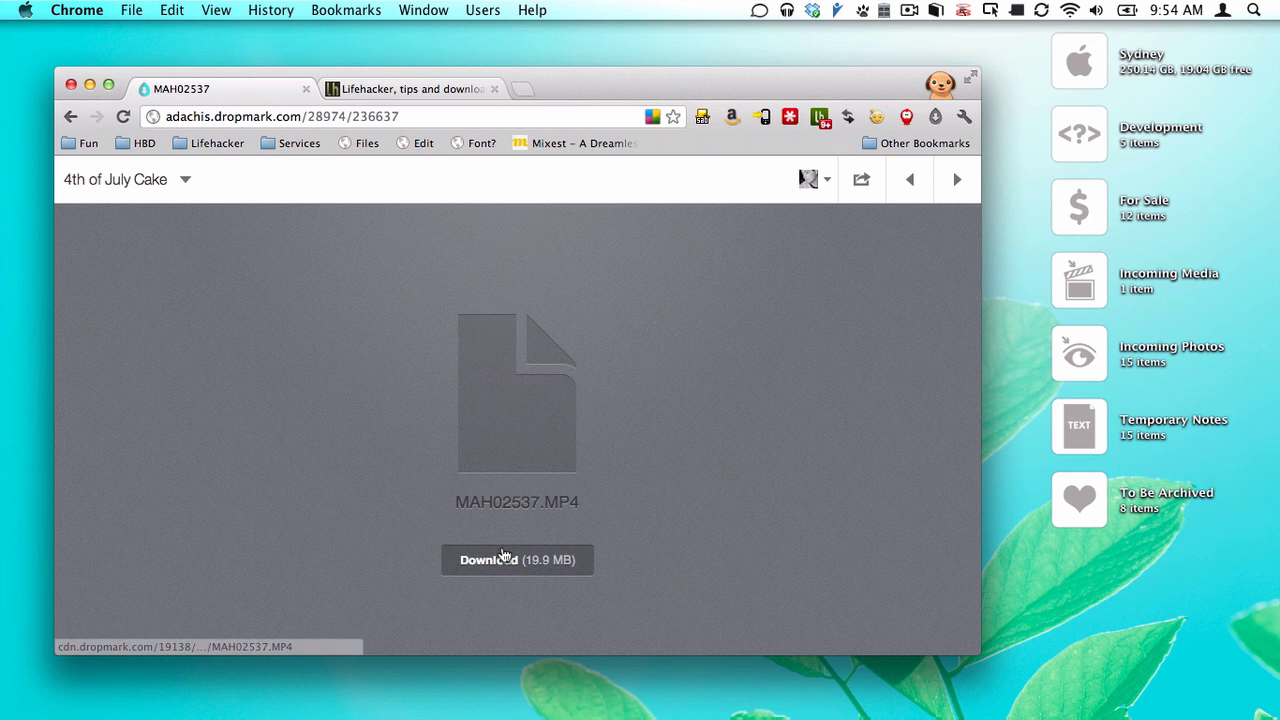
left_click(908, 178)
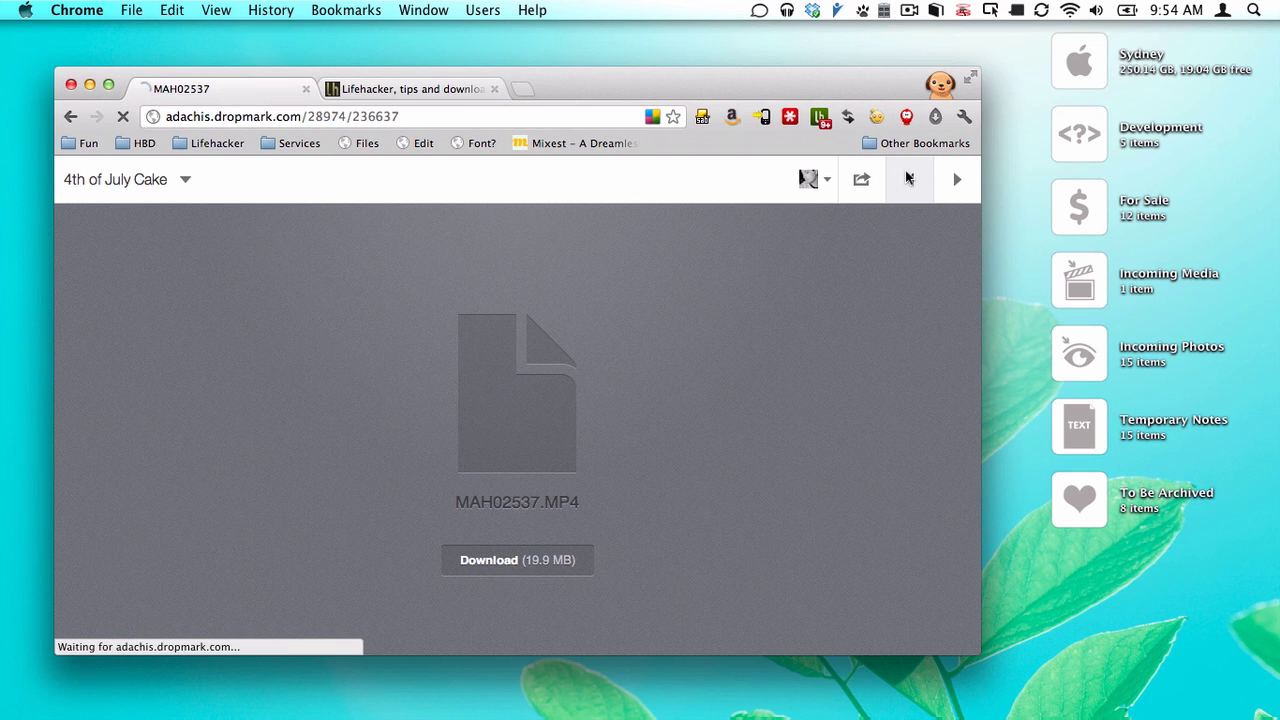
Zoom DSC02533 to full size and back, then view its original image in a tab and close it
left_click(768, 289)
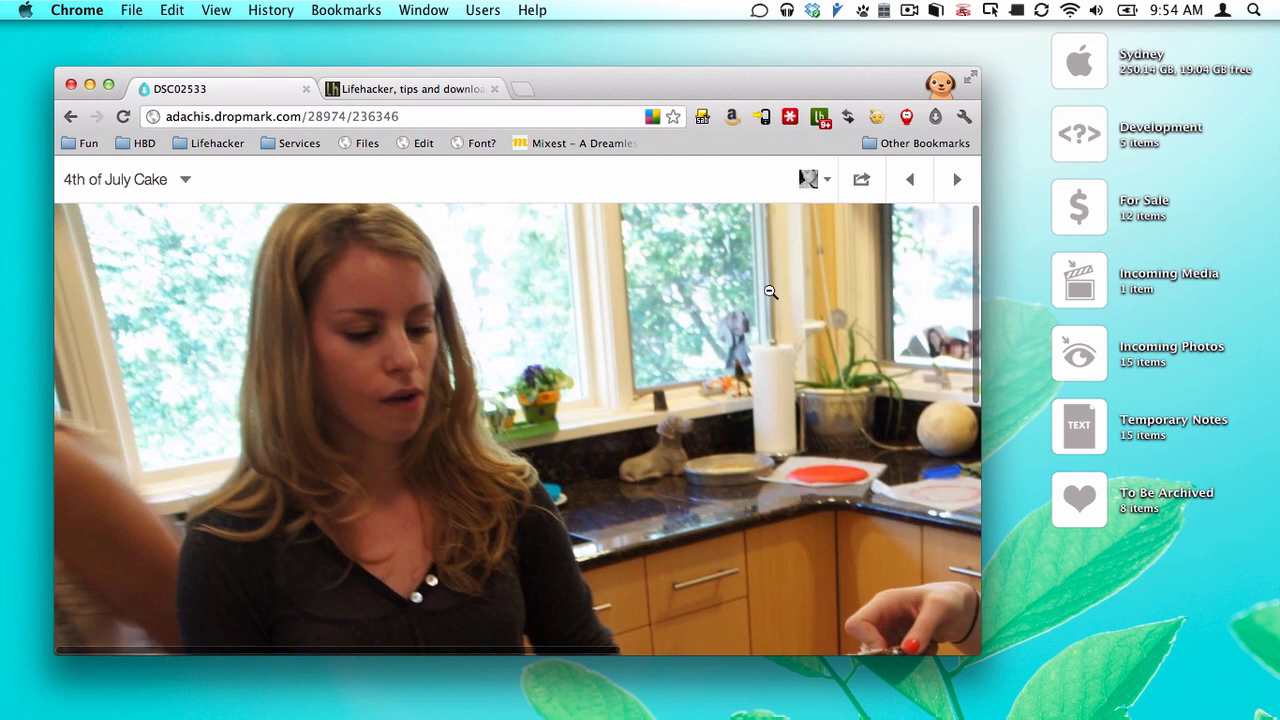
left_click(768, 289)
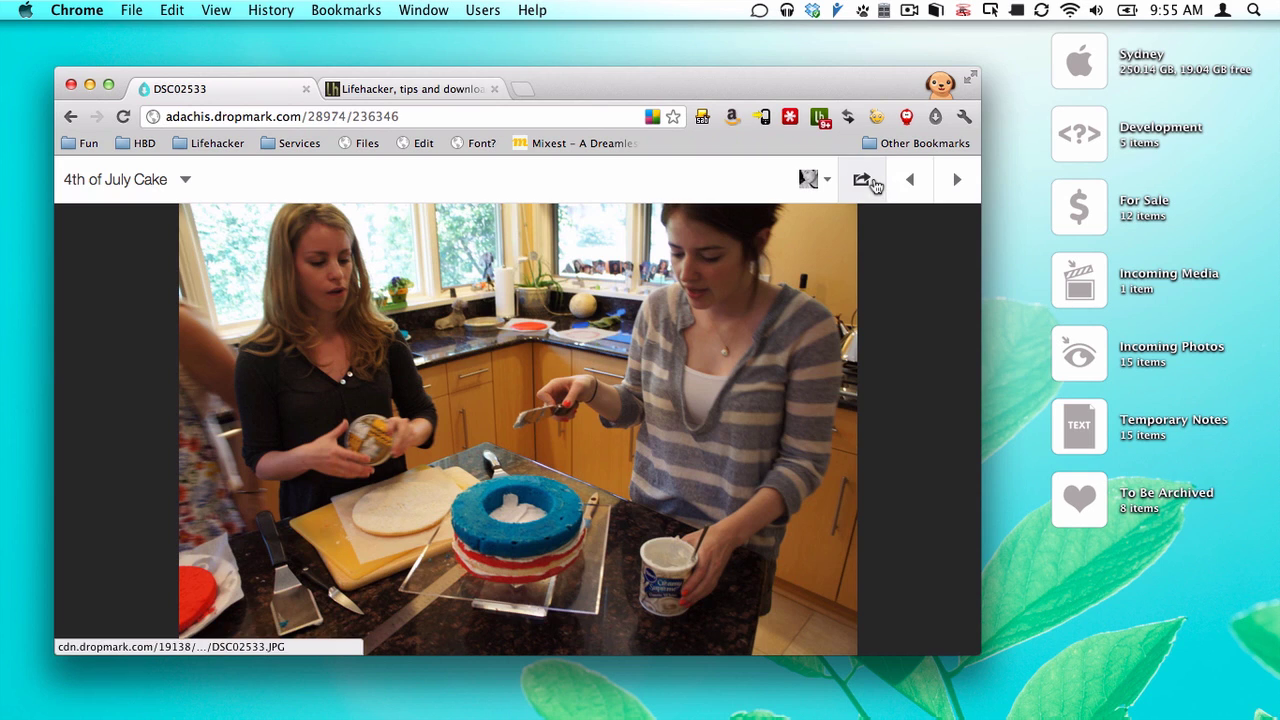
left_click(873, 185)
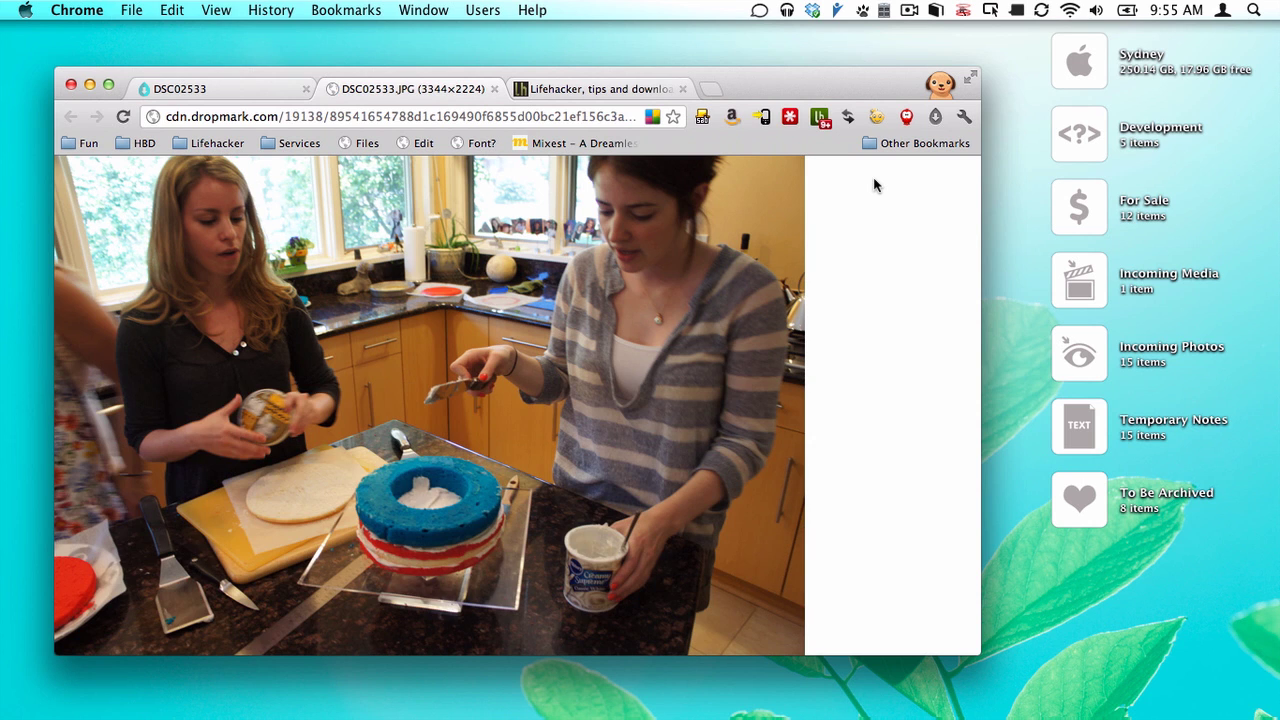
key("super+w")
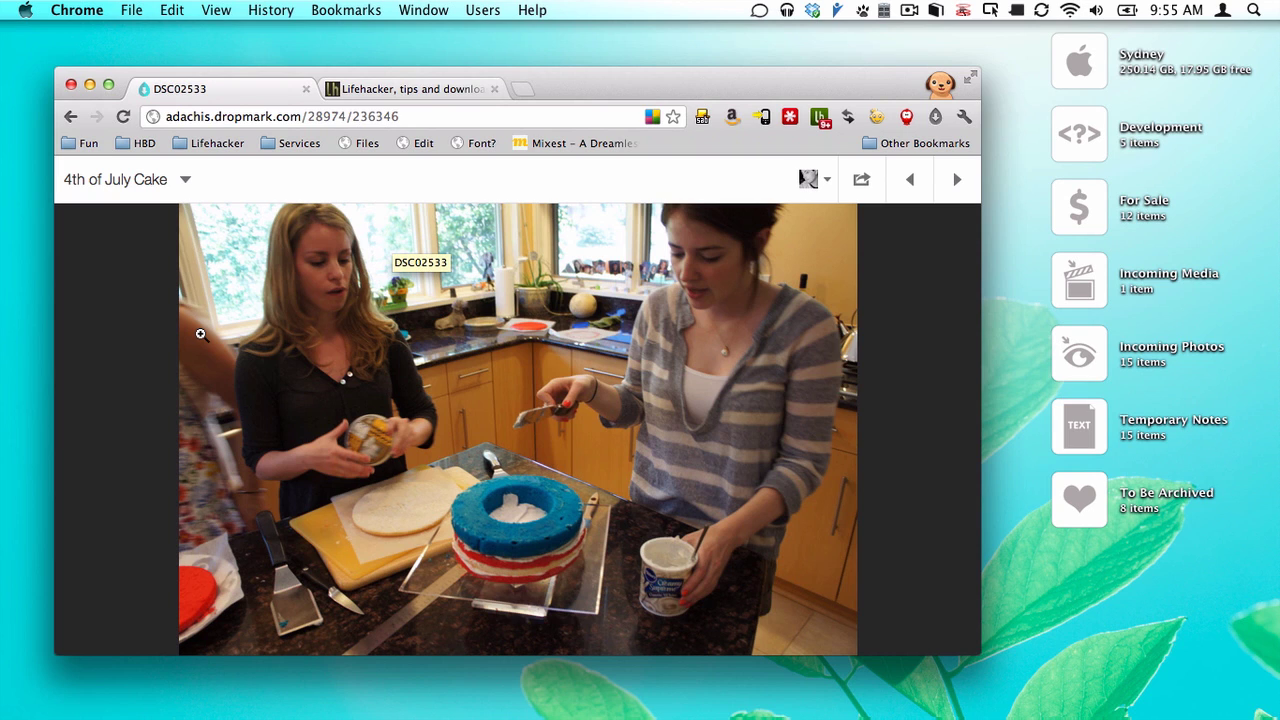
From the collection grid, view the Basic and Pro upgrade plans via the avatar menu, then go back
left_click(137, 175)
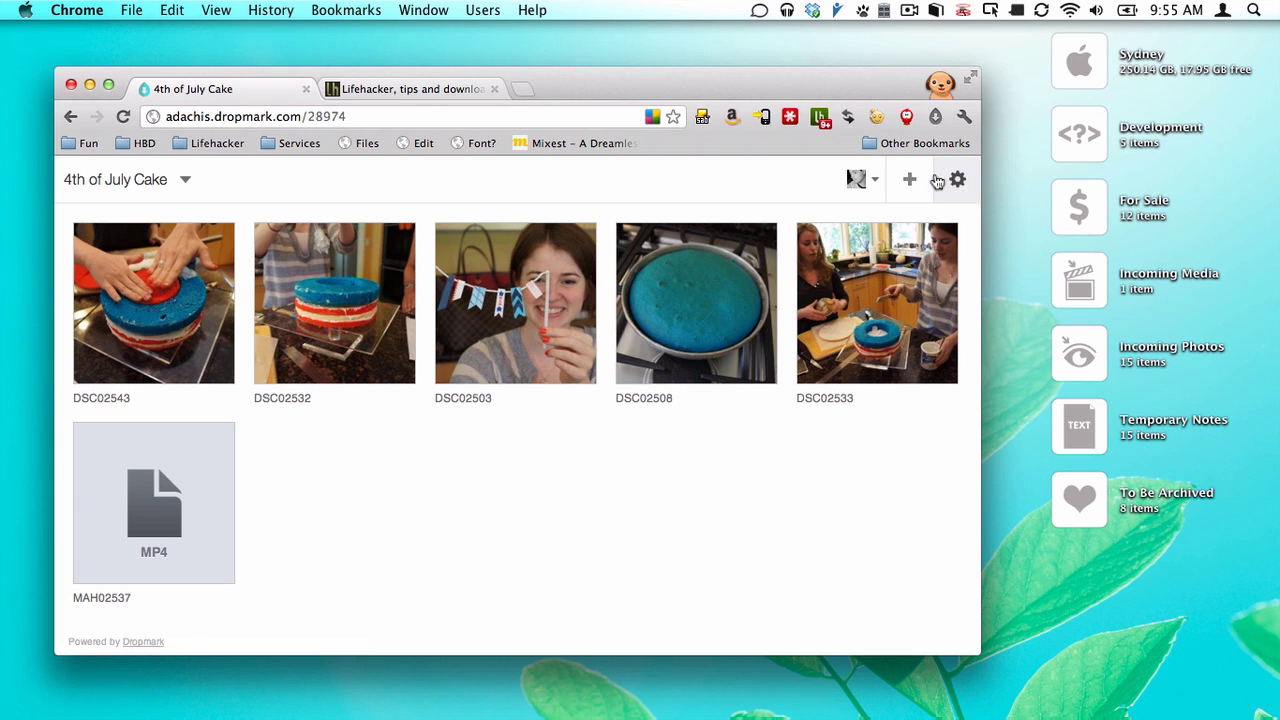
left_click(857, 180)
left_click(855, 258)
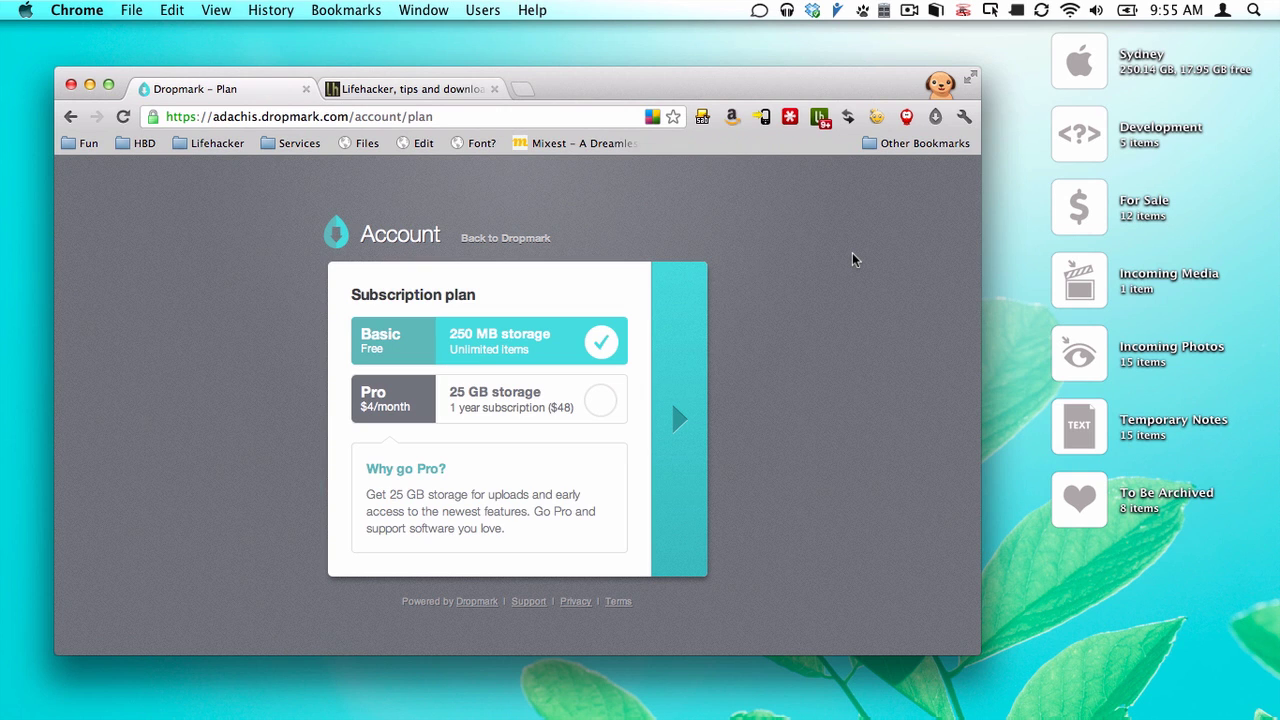
key("super+bracketleft")
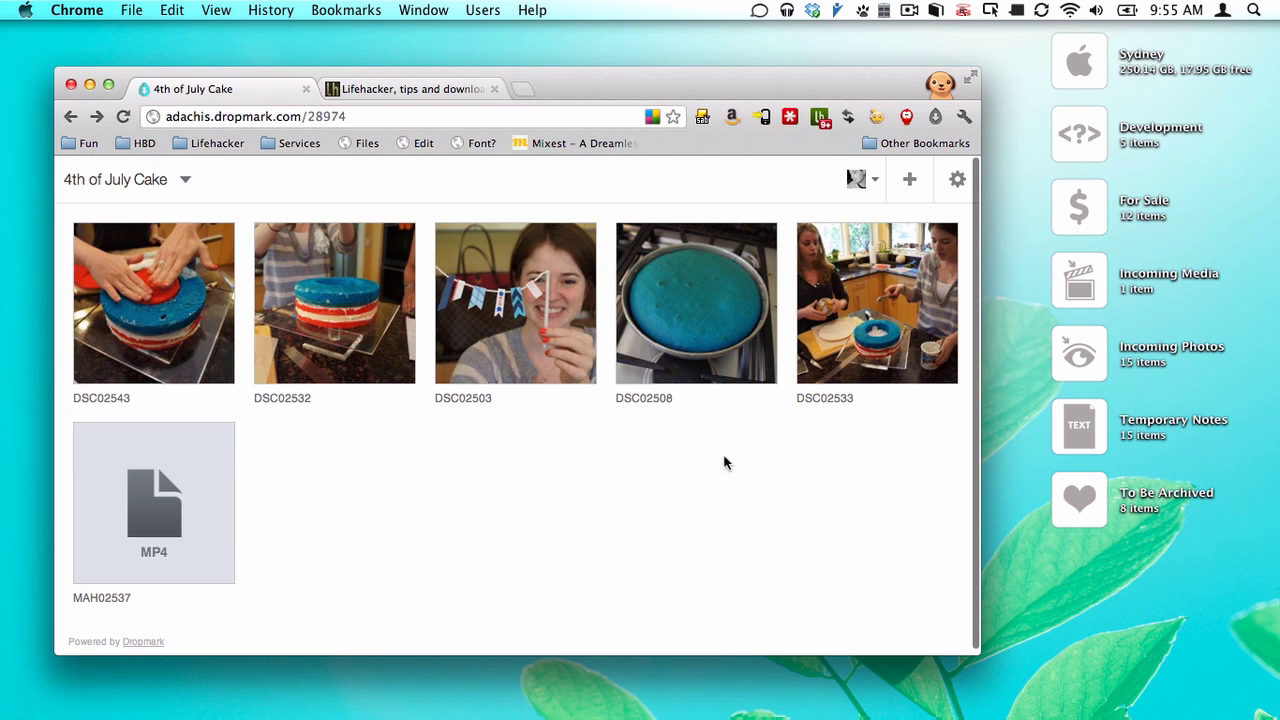
On the Lifehacker tab, open the Dropmark panel and upload DSC02532 from Finder into 4th of July Cake
left_click(380, 92)
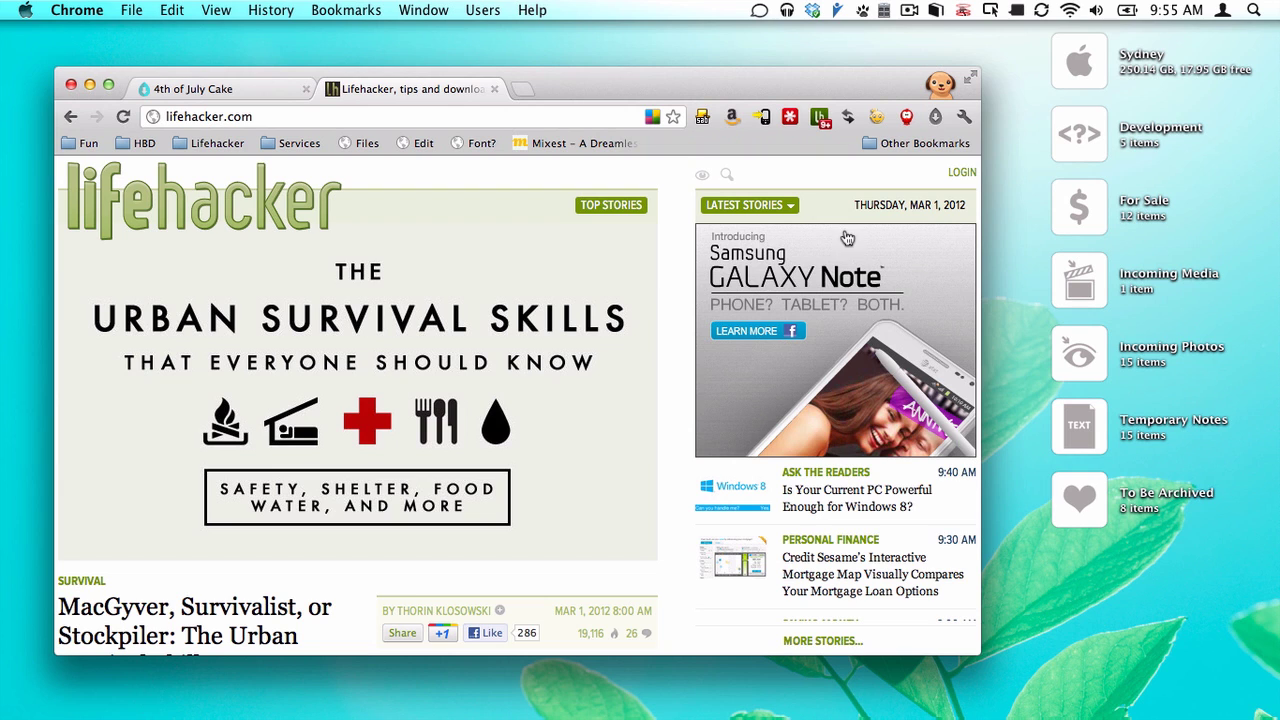
left_click(934, 117)
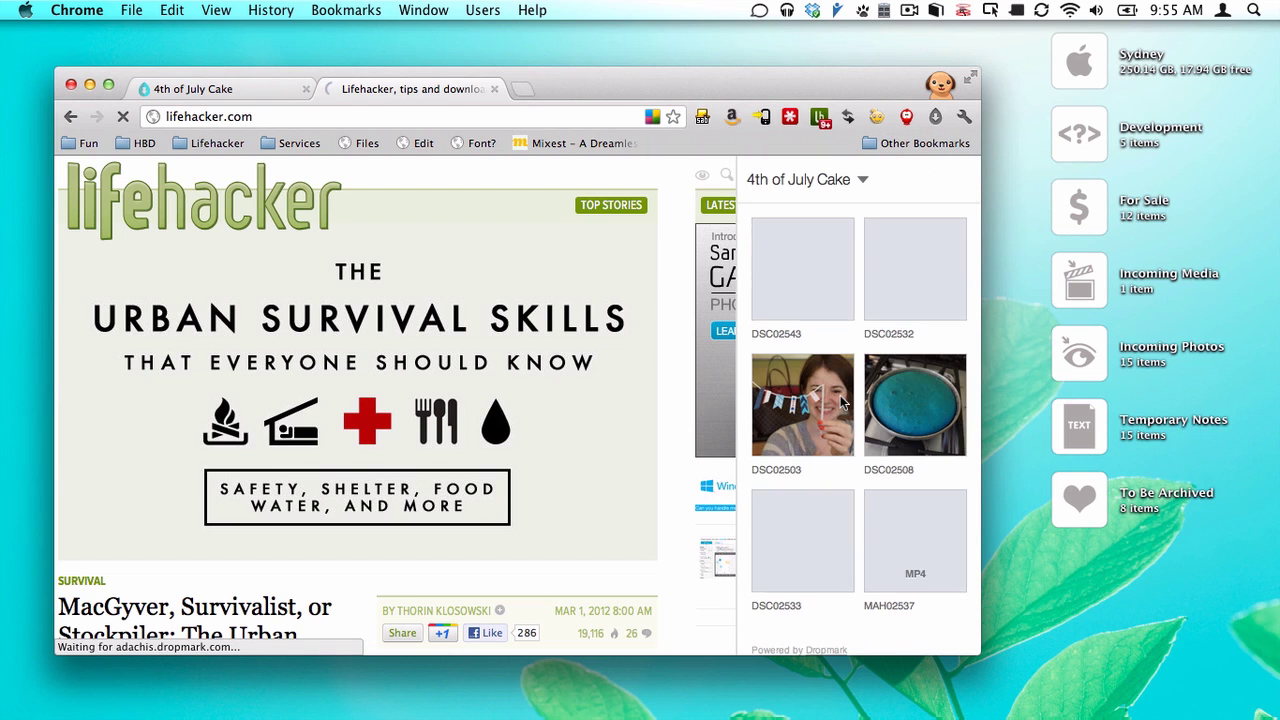
mouse_move(1121, 712)
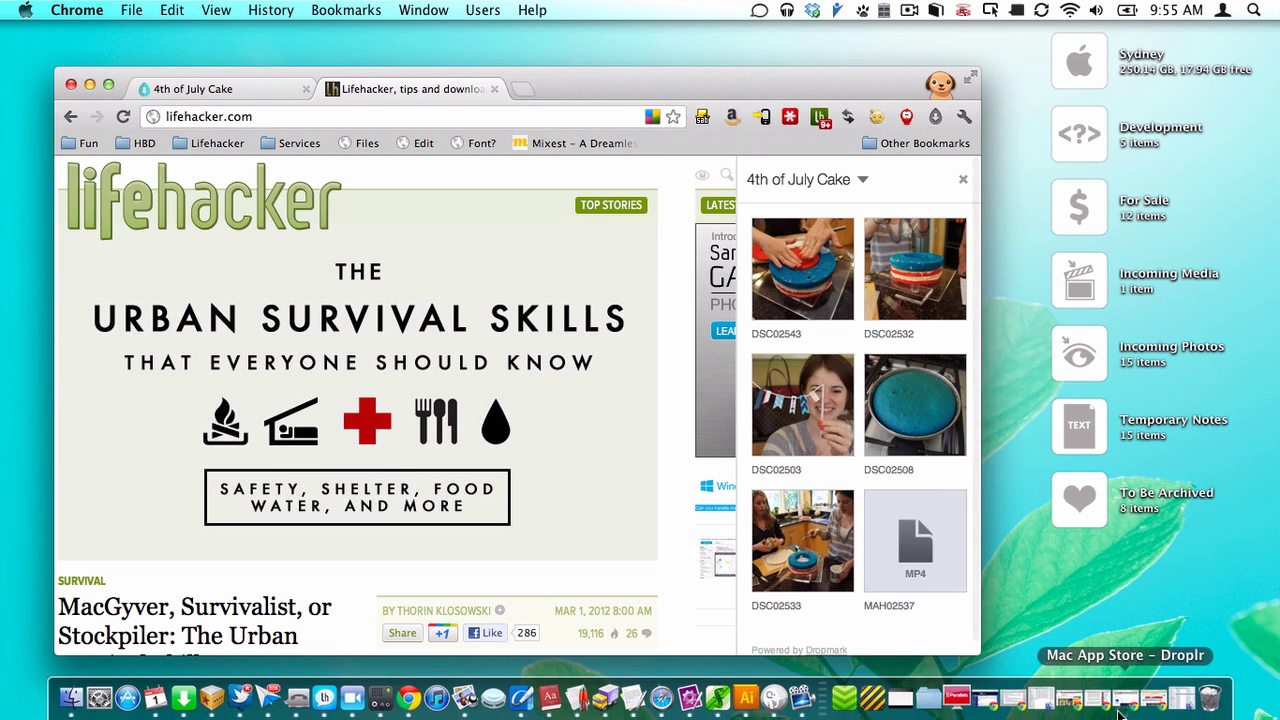
left_click(1180, 700)
left_click_drag(651, 107, 988, 107)
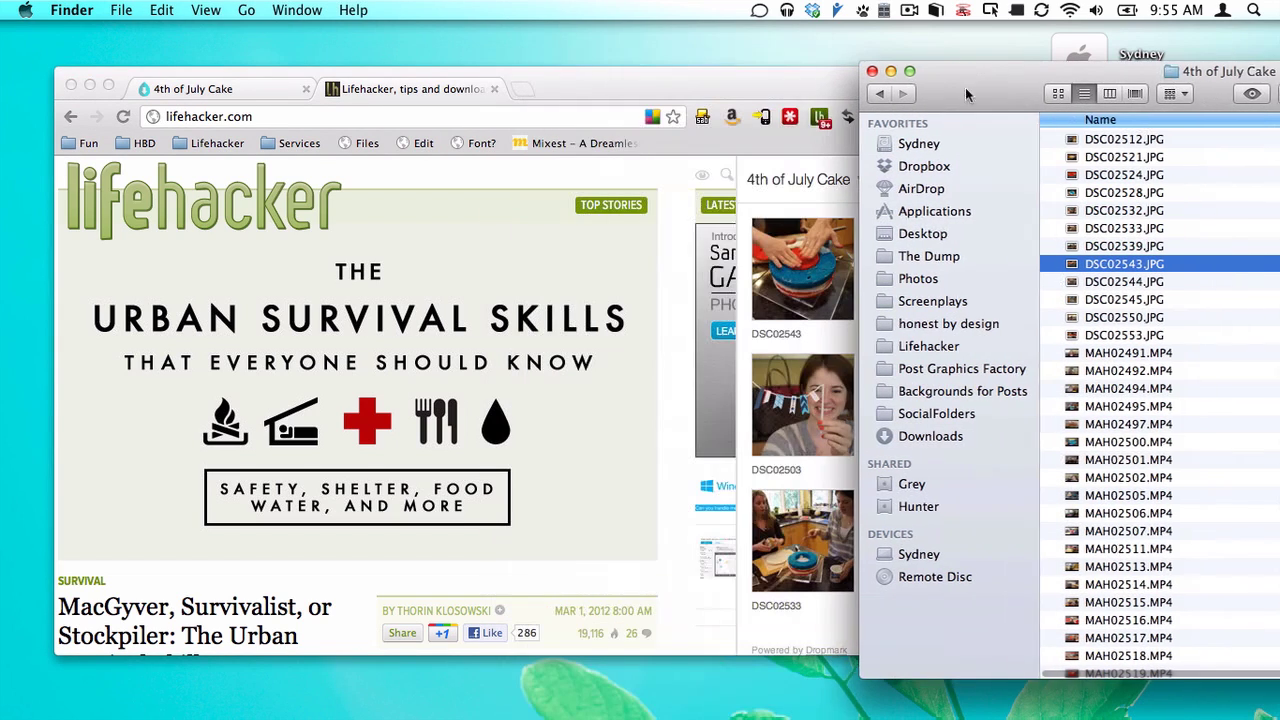
left_click_drag(1120, 263, 800, 328)
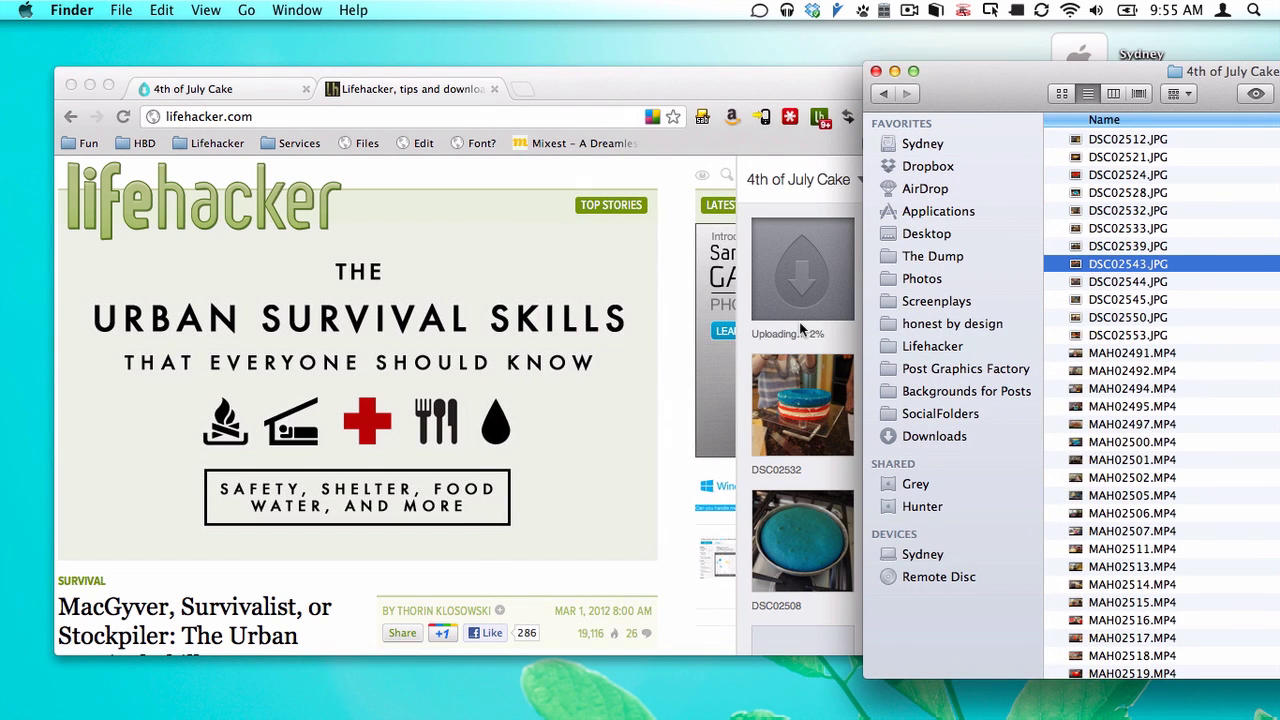
Minimize Finder and close the Dropmark panel on the Lifehacker page
left_click(894, 71)
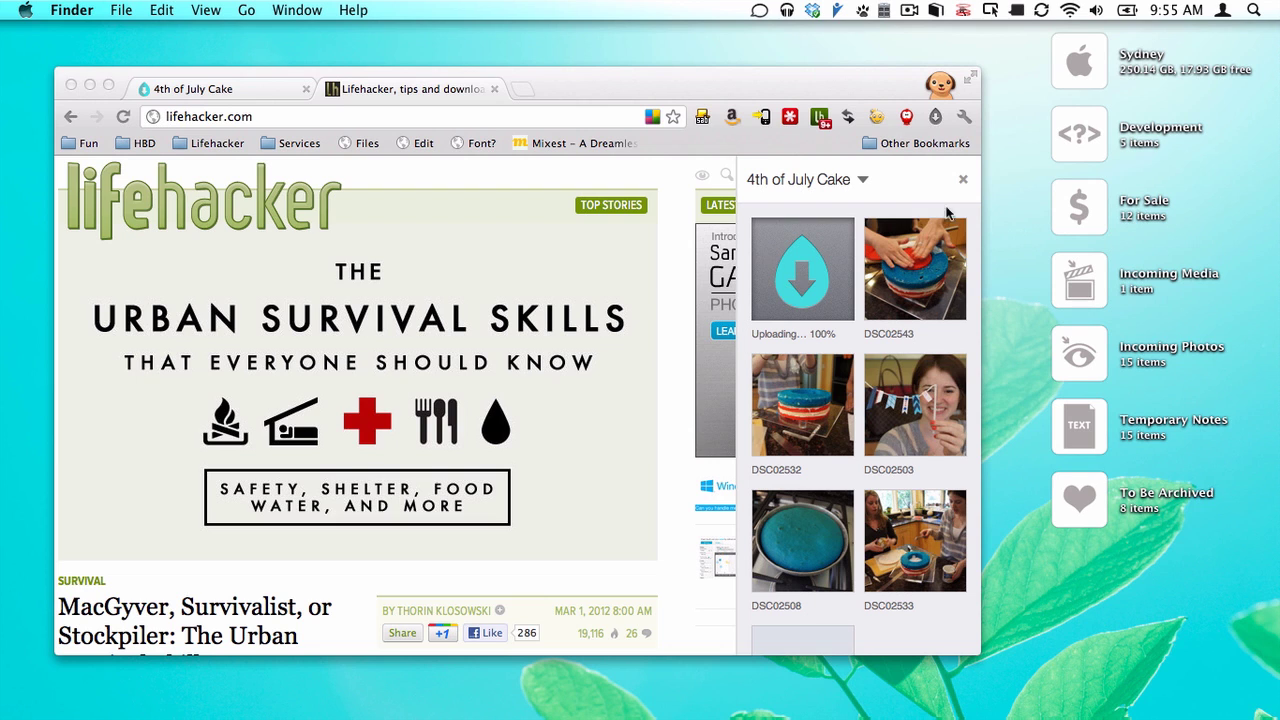
left_click(936, 118)
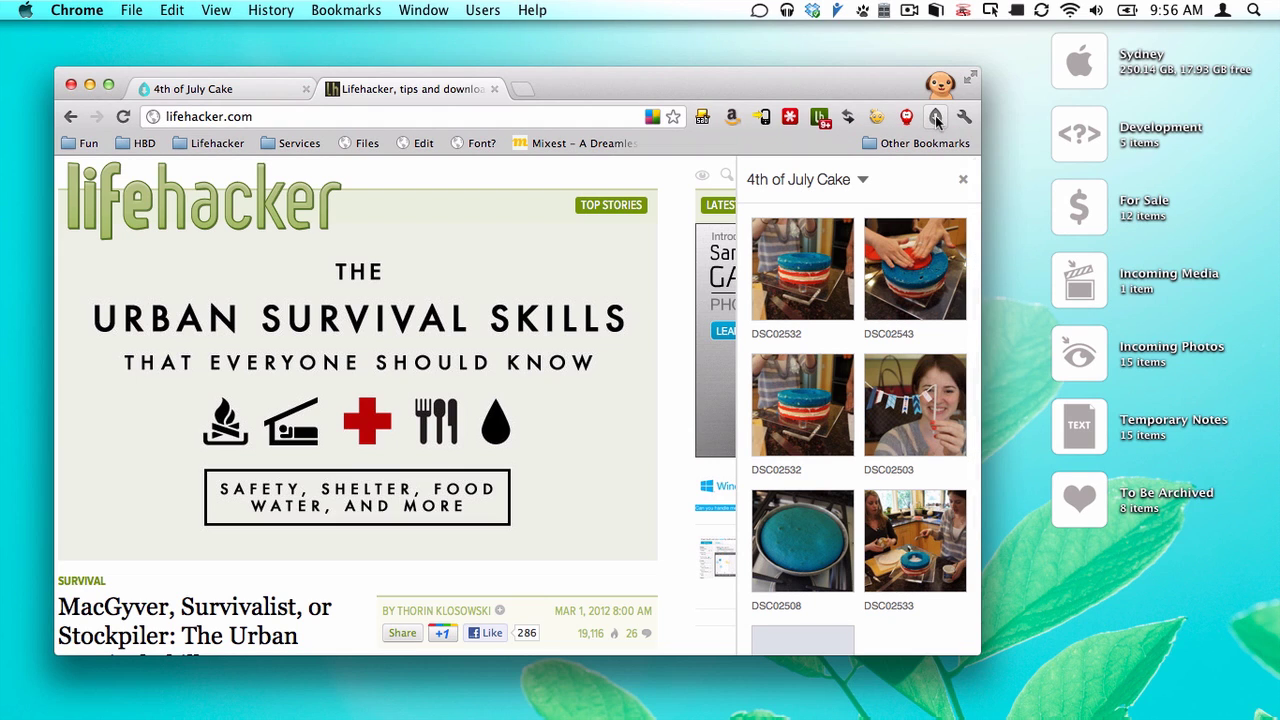
left_click(963, 180)
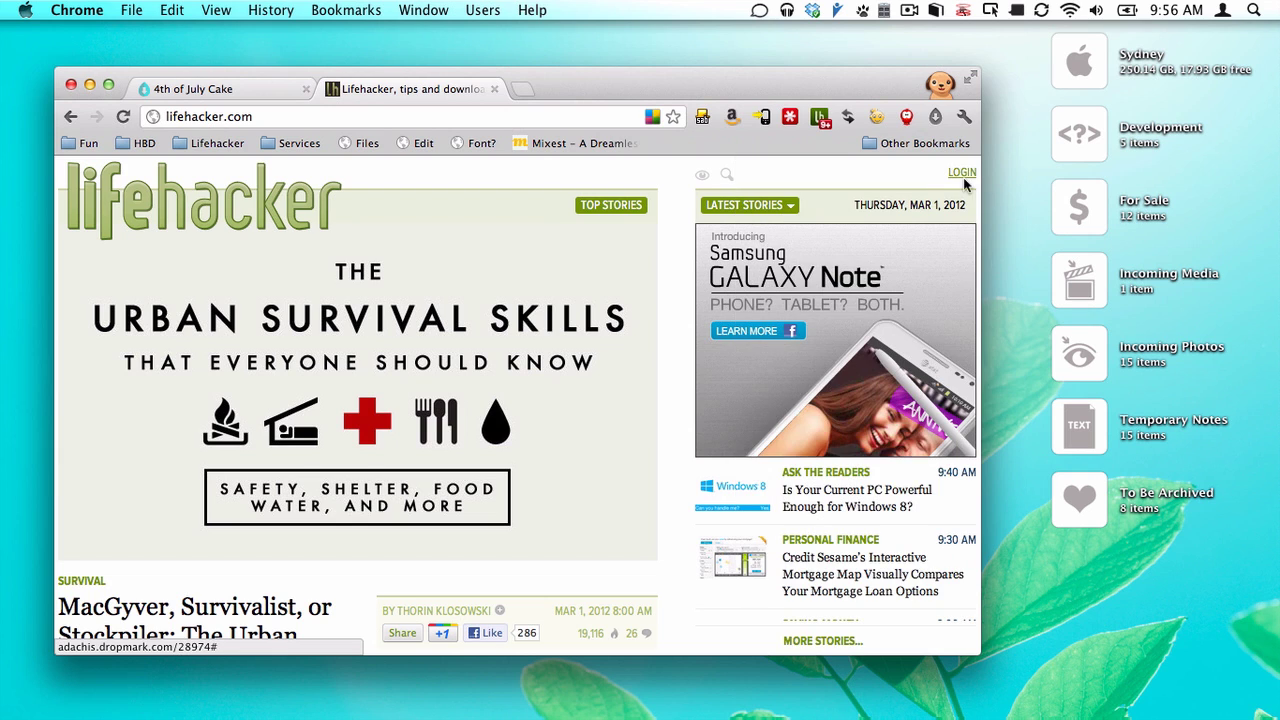
Return to the 4th of July Cake tab and reload it with Cmd+R
left_click(222, 89)
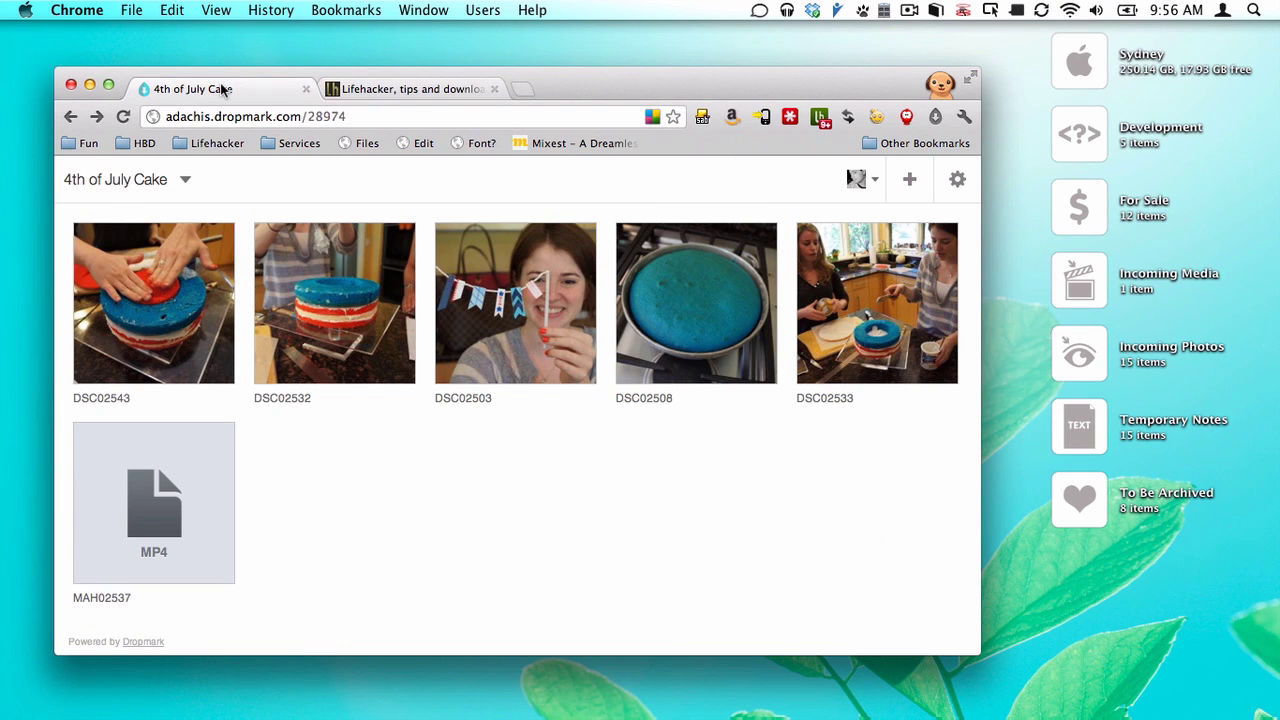
key("super+r")
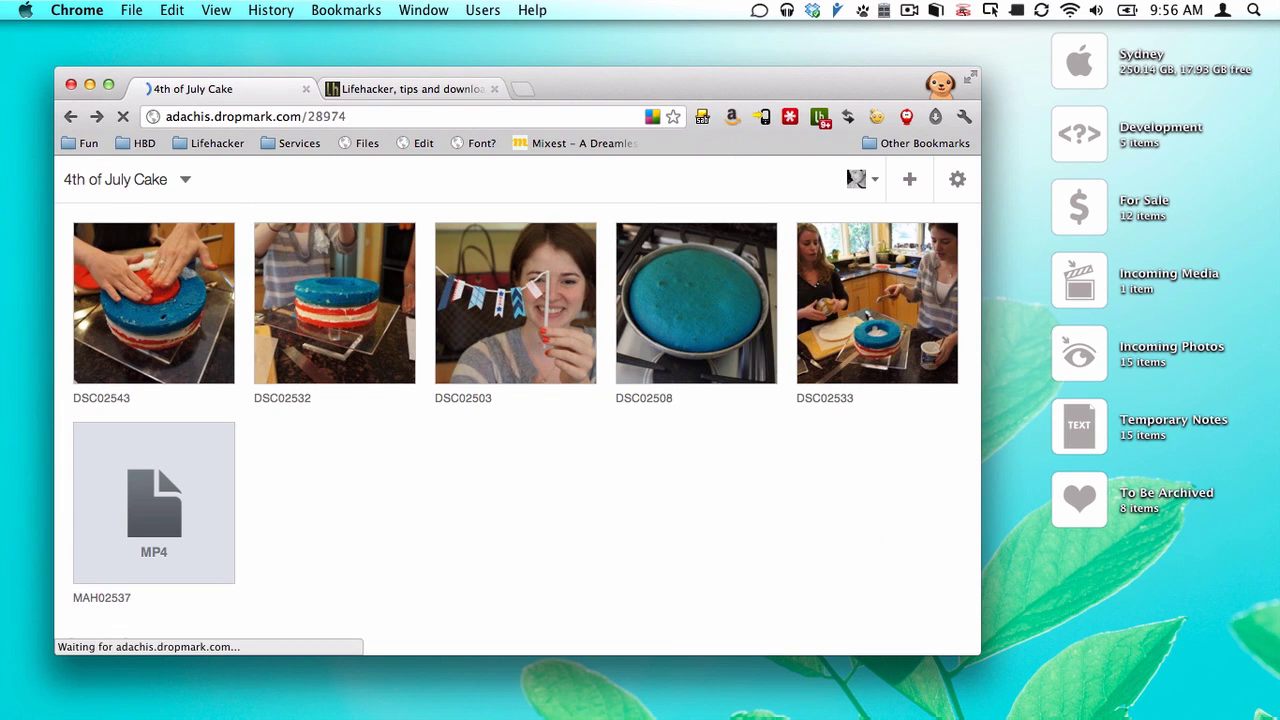